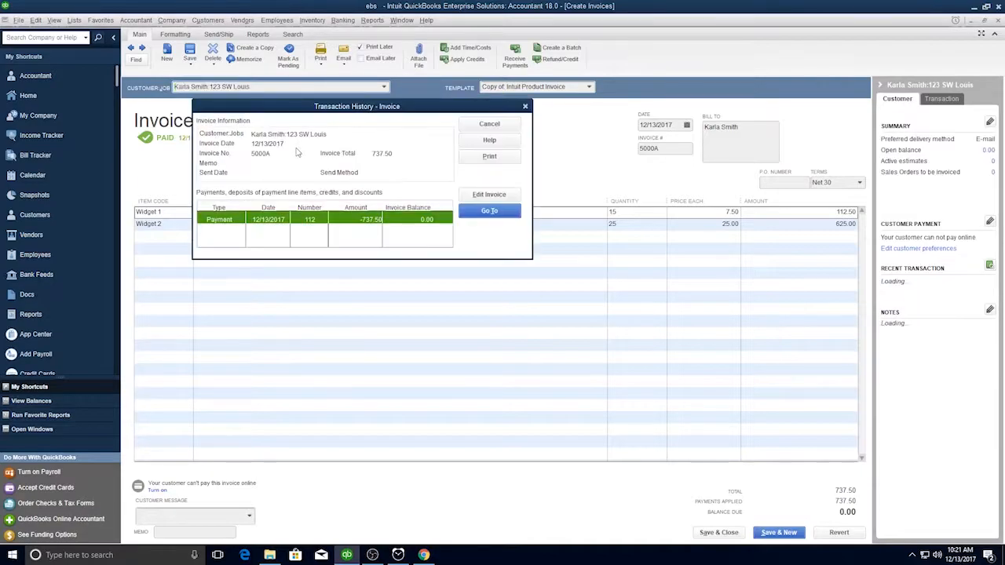
pyautogui.click(296, 227)
pyautogui.doubleClick(296, 226)
pyautogui.press('Escape')
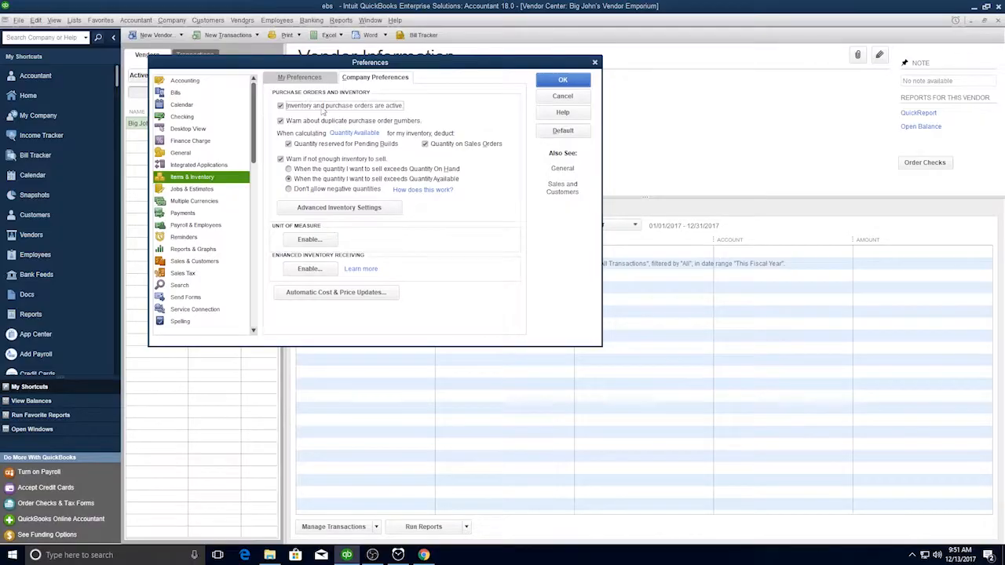
# Step: Set the Items & Inventory warning to apply when the quantity to sell exceeds Quantity Available, and close the preferences
pyautogui.click(318, 180)
pyautogui.click(501, 169)
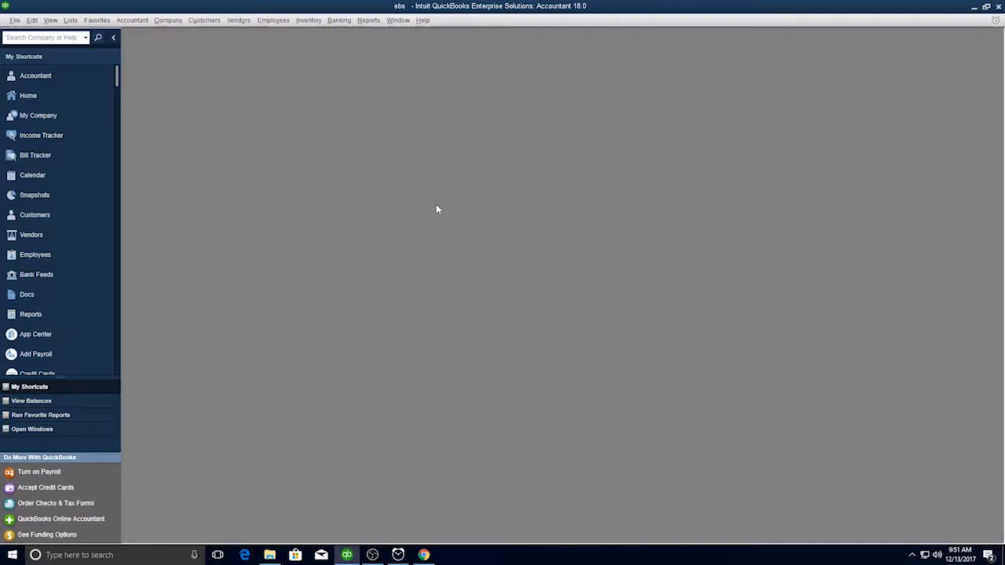
# Step: Open the Item List and start a new item of type Inventory Part
pyautogui.click(70, 19)
pyautogui.click(94, 47)
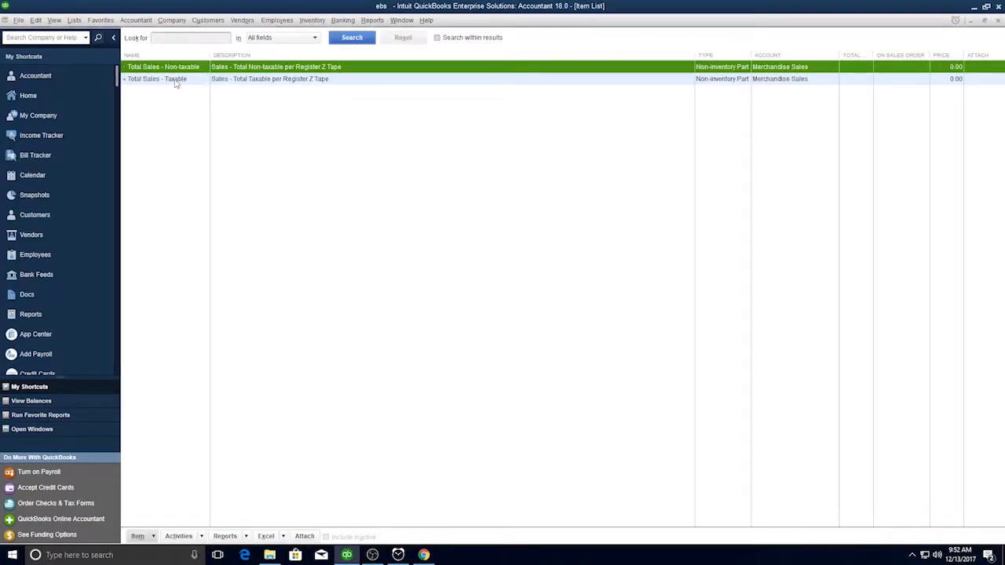
pyautogui.click(177, 82)
pyautogui.rightClick(267, 126)
pyautogui.click(287, 133)
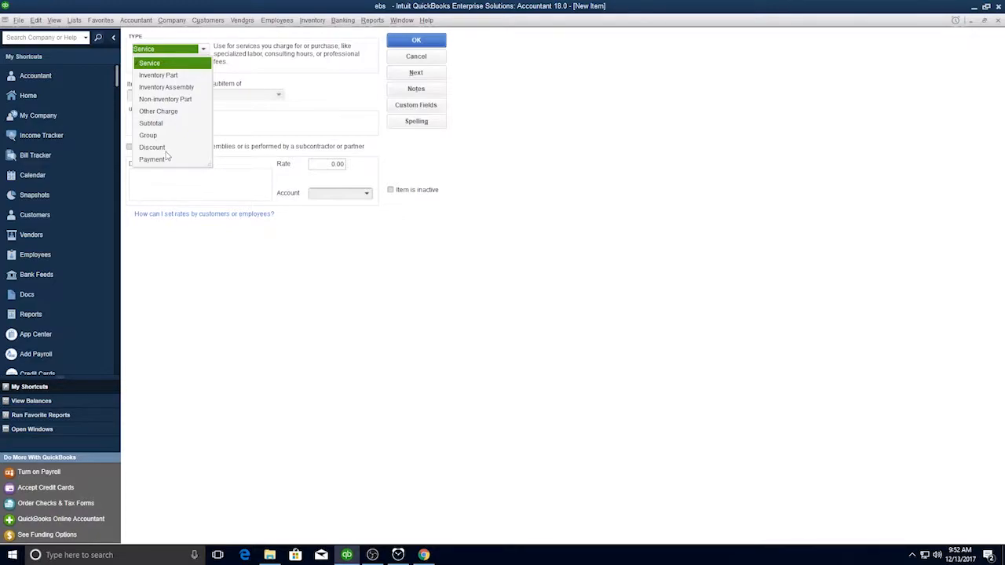
pyautogui.click(158, 75)
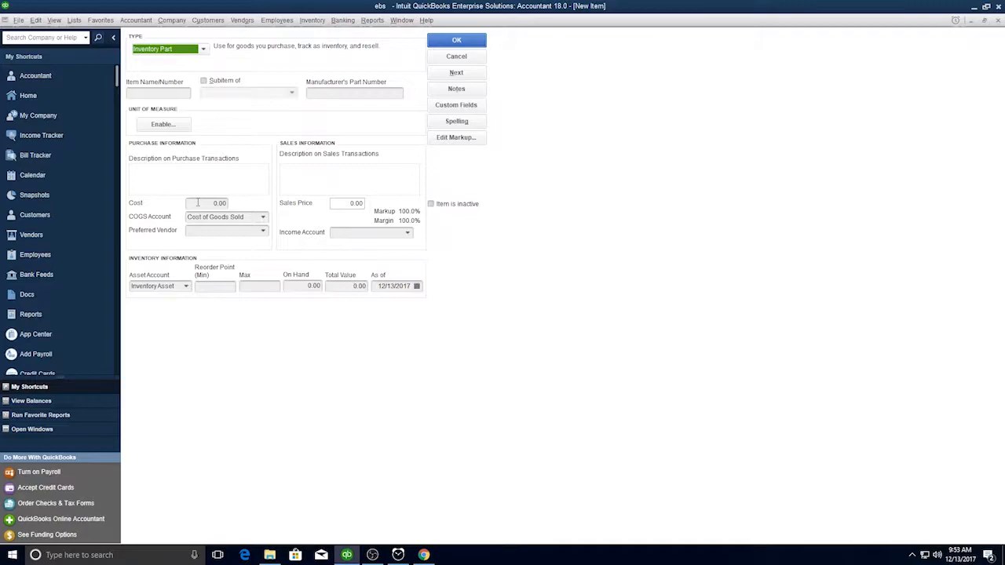
# Step: Name the new item Widget 1, with a cost of 5 and a sales price of 7.5
pyautogui.click(162, 92)
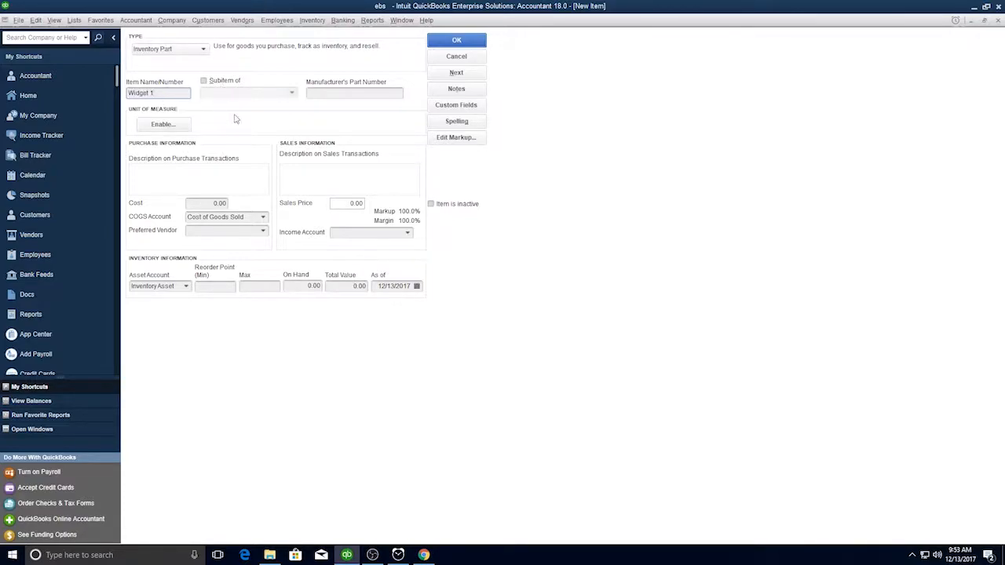
pyautogui.click(342, 94)
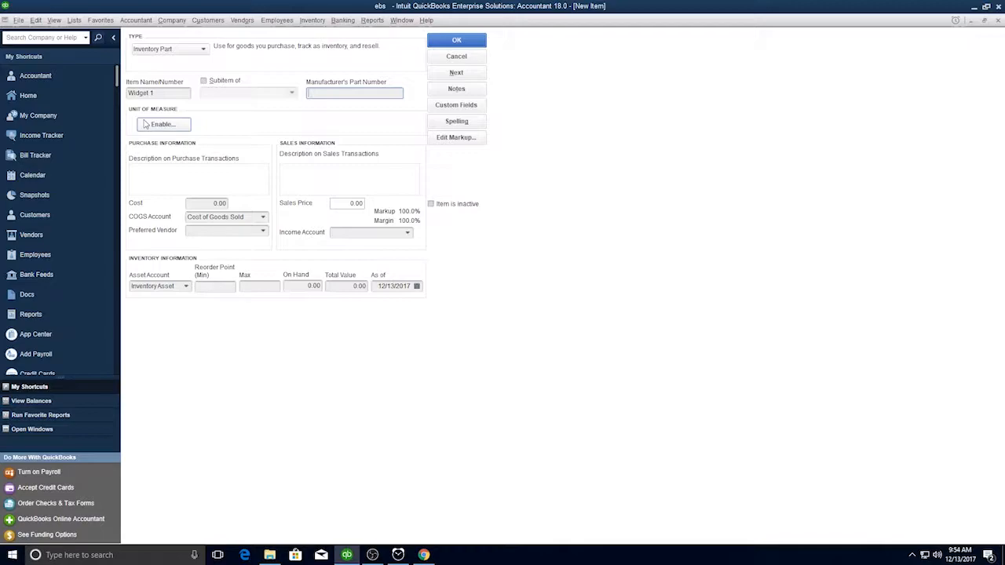
pyautogui.click(158, 169)
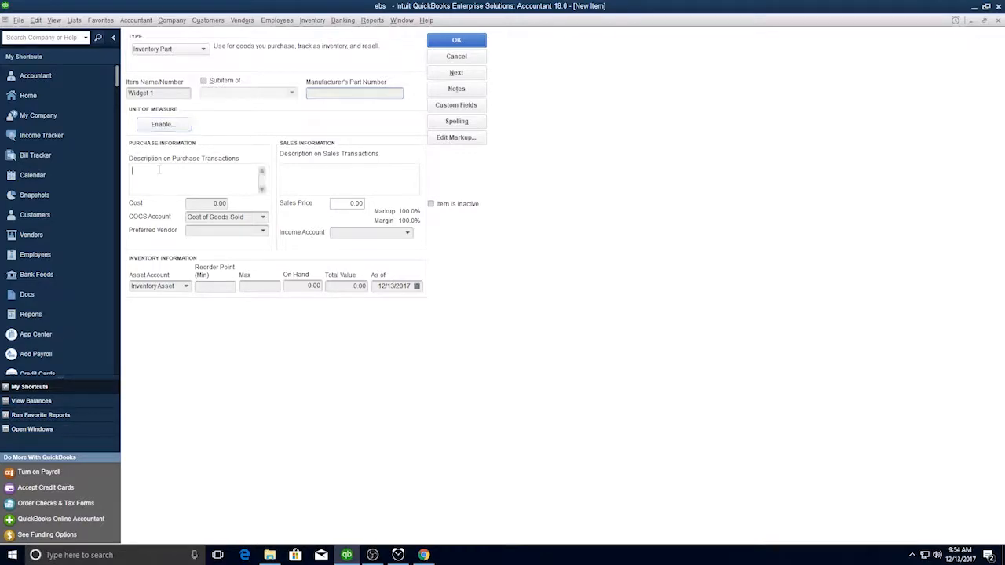
pyautogui.click(312, 179)
pyautogui.press('Tab')
pyautogui.write('5')
pyautogui.press('Tab')
pyautogui.write('7.5')
pyautogui.press('Tab')
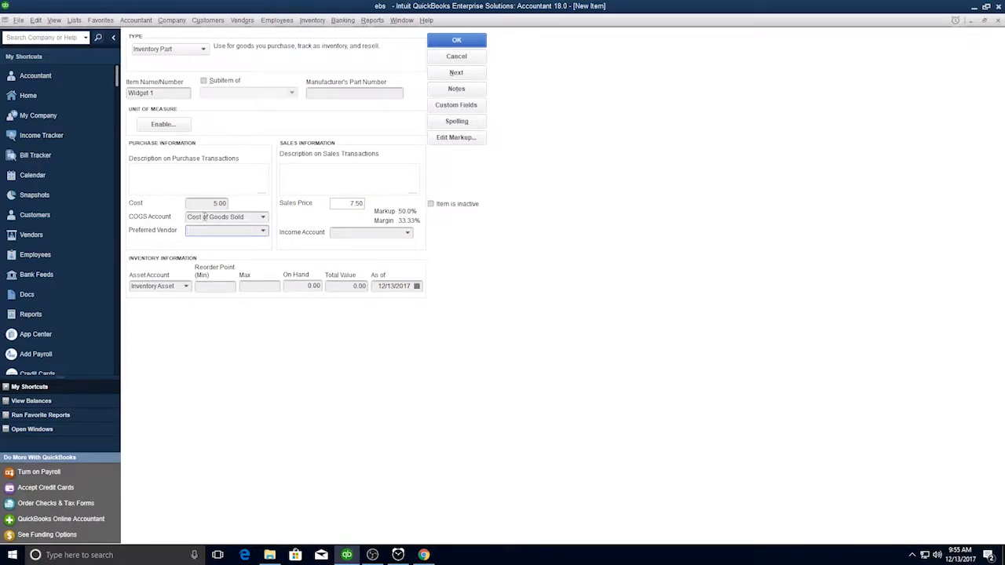
# Step: Set Widget 1's preferred vendor to Big John's Vendor Emporium and its income account to Merchandise Sales
pyautogui.click(262, 231)
pyautogui.click(404, 241)
pyautogui.click(408, 234)
pyautogui.click(365, 249)
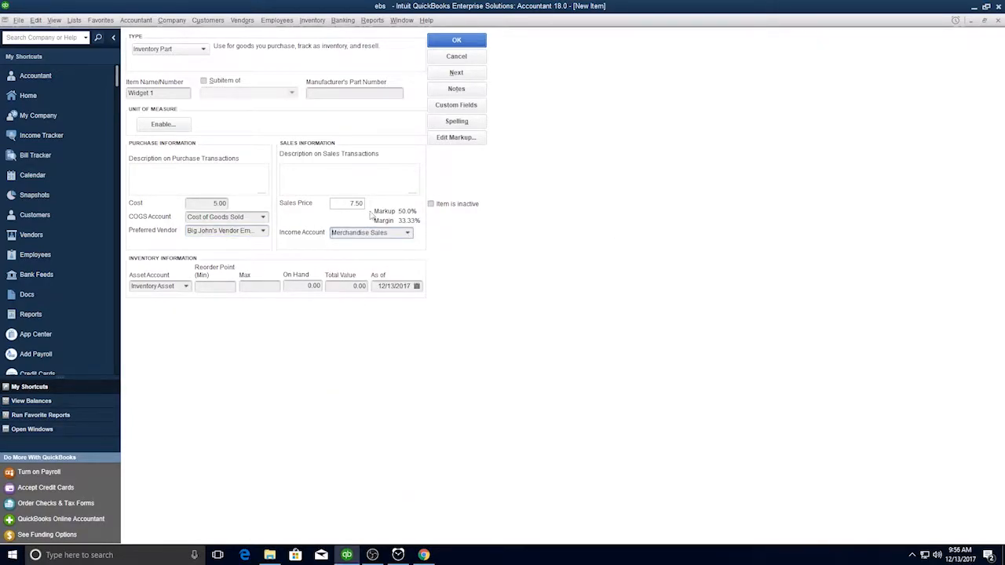
# Step: Set Widget 1's reorder point to a minimum of 5 and a maximum of 50
pyautogui.click(208, 288)
pyautogui.write('5')
pyautogui.press('Tab')
pyautogui.write('50')
pyautogui.click(318, 286)
# Step: Review the custom fields setup for items without defining any fields, and save Widget 1
pyautogui.click(456, 105)
pyautogui.click(557, 226)
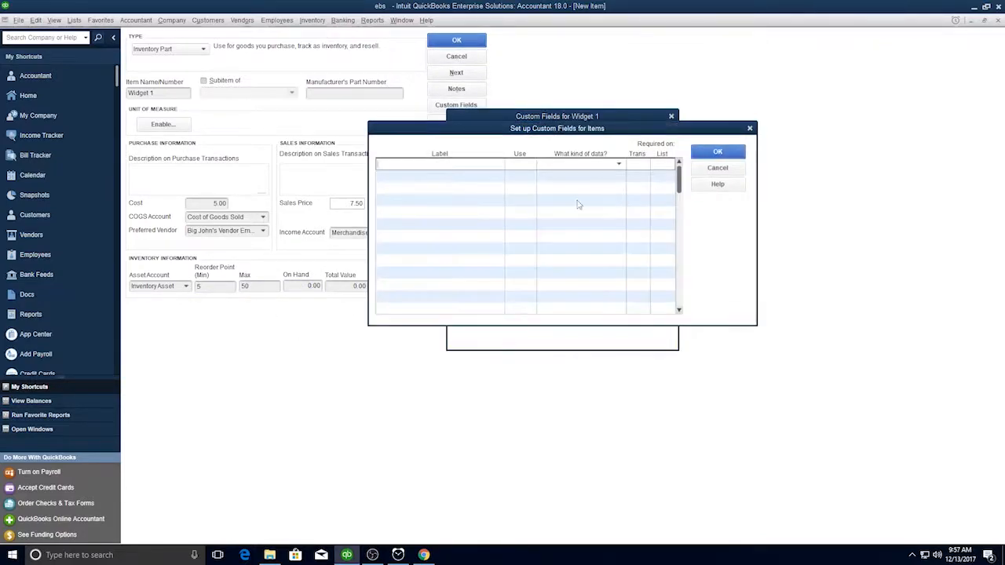
pyautogui.click(717, 152)
pyautogui.click(641, 133)
pyautogui.click(456, 39)
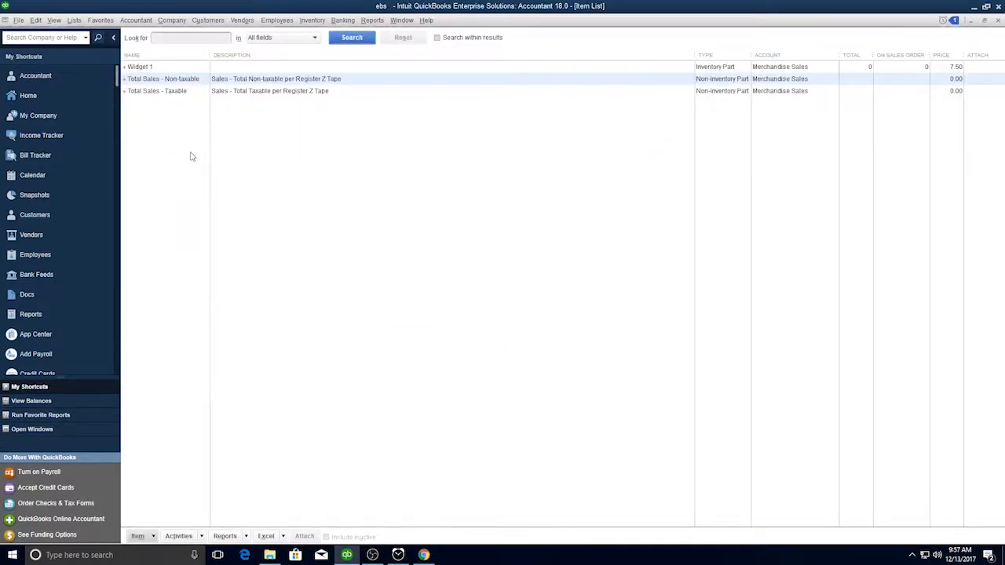
# Step: Create another inventory part named Widget 2 with a cost of 15 and a sales price of 25
pyautogui.hotkey('ctrl', 'n')
pyautogui.write('Widget 2')
pyautogui.press('Tab')
pyautogui.press('Tab')
pyautogui.press('Tab')
pyautogui.press('Tab')
pyautogui.press('Tab')
pyautogui.write('15')
pyautogui.press('Tab')
pyautogui.press('Tab')
pyautogui.press('Tab')
pyautogui.press('Tab')
pyautogui.write('25')
# Step: Assign Big John's Vendor Emporium as preferred vendor and Merchandise Sales as income account for Widget 2, and save it
pyautogui.hotkey('shift', 'Tab')
pyautogui.hotkey('shift', 'Tab')
pyautogui.write('B')
pyautogui.press('Tab')
pyautogui.press('Tab')
pyautogui.press('Tab')
pyautogui.write('M')
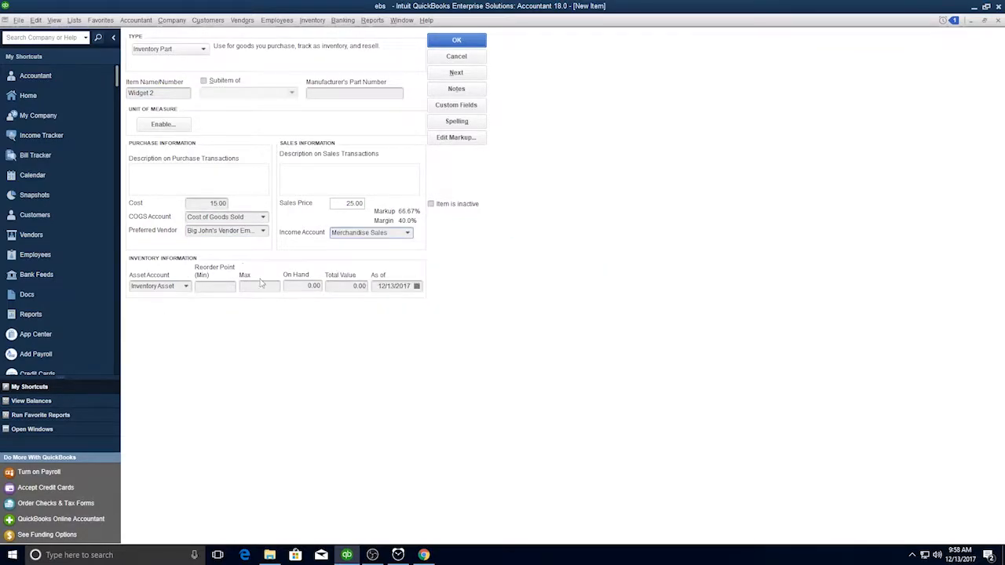
pyautogui.click(461, 45)
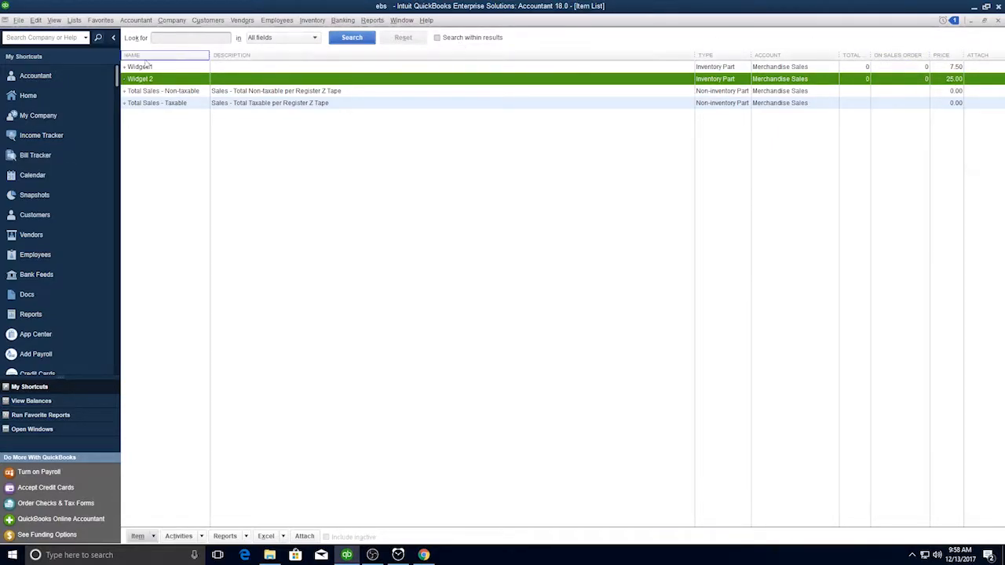
# Step: Customize the Item List columns by removing On Sales Order and adding MPN
pyautogui.rightClick(590, 172)
pyautogui.click(596, 283)
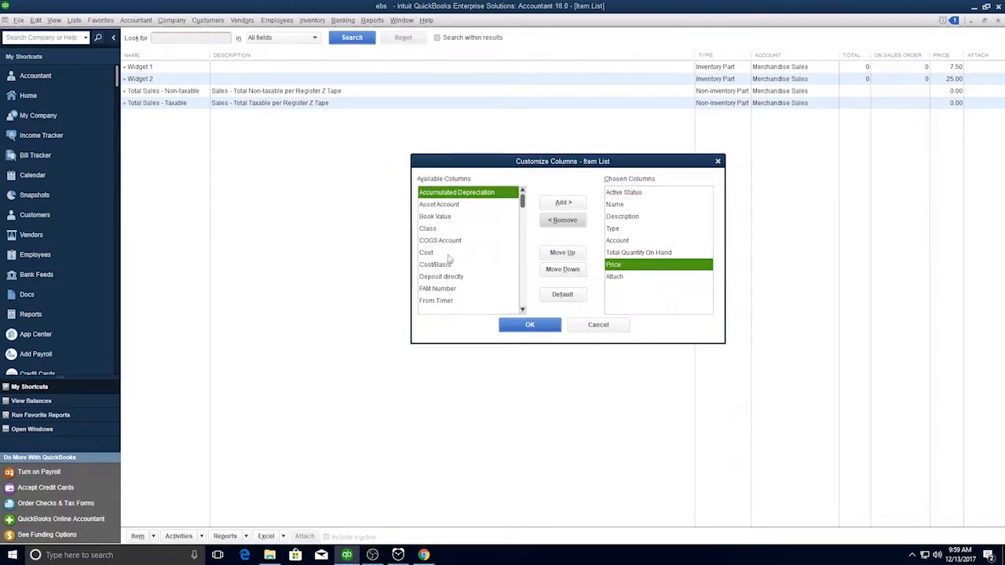
pyautogui.scroll(-3, 449, 259)
pyautogui.doubleClick(439, 240)
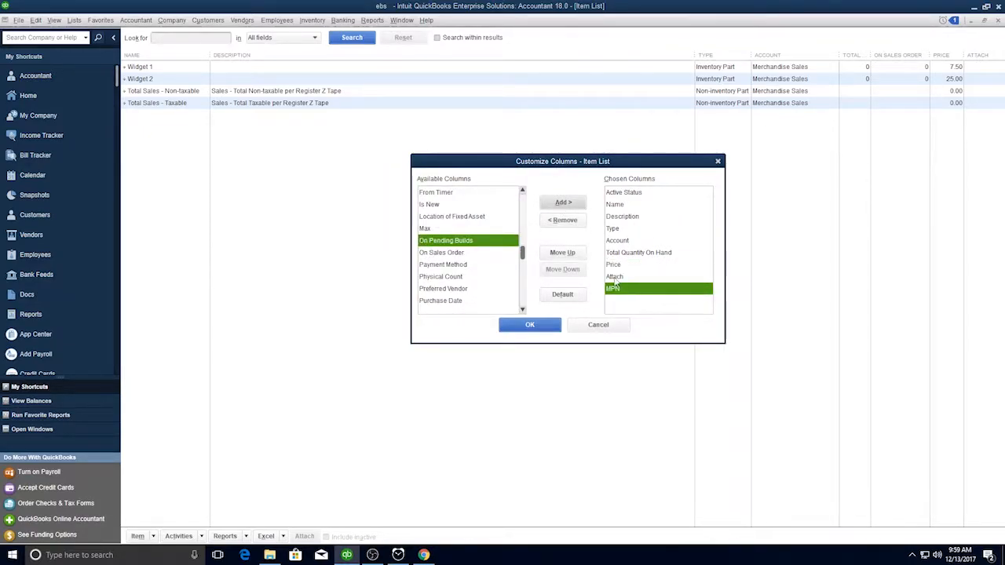
# Step: Move the MPN column up to directly after Description and apply the column layout
pyautogui.click(562, 252)
pyautogui.click(562, 252)
pyautogui.click(562, 252)
pyautogui.click(562, 252)
pyautogui.click(562, 252)
pyautogui.click(530, 325)
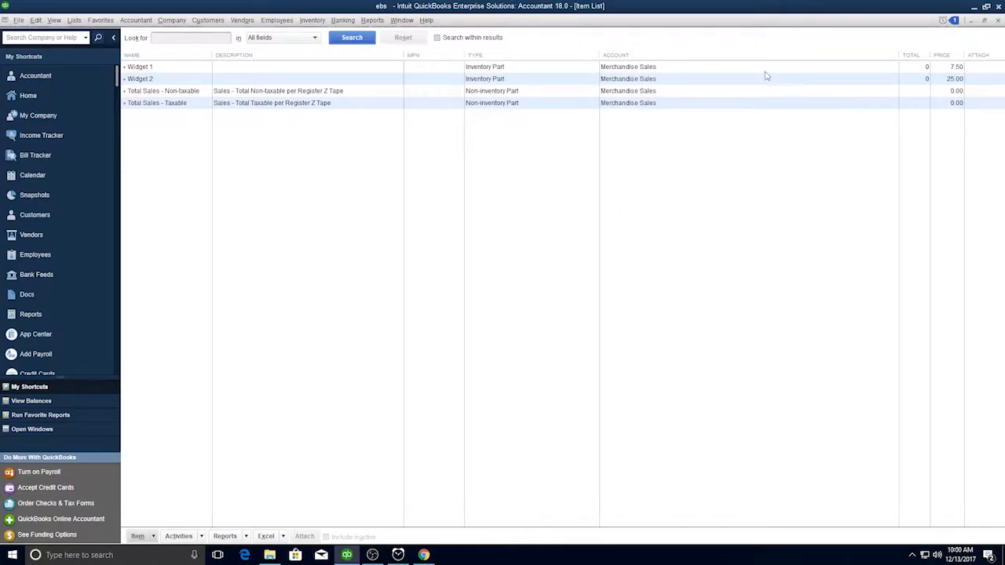
# Step: Close the Item List and start a bill for Big John's Vendor Emporium with reference number 1258965
pyautogui.press('Escape')
pyautogui.click(28, 95)
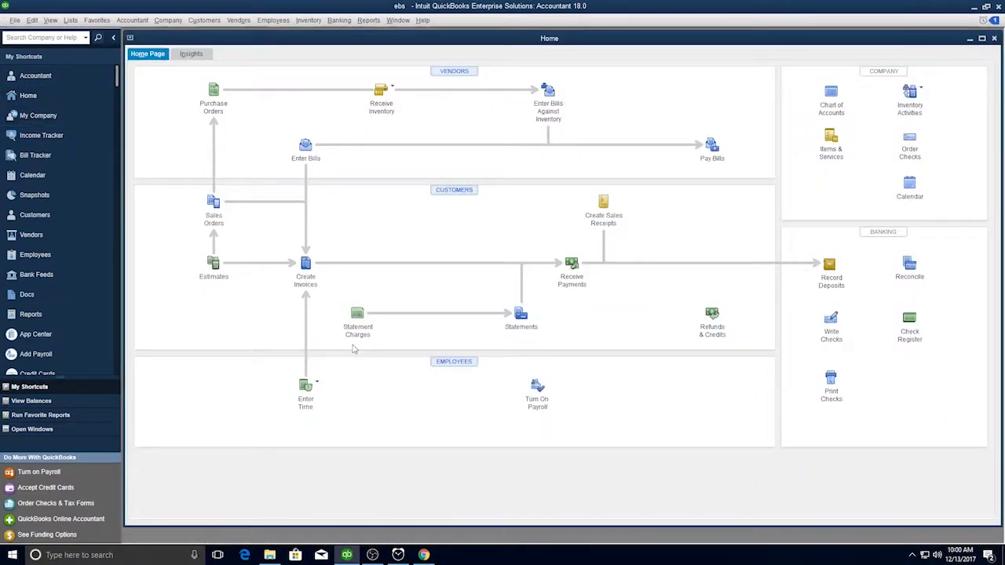
pyautogui.click(306, 146)
pyautogui.write("Big John's Vendor Emporium")
pyautogui.click(217, 165)
pyautogui.click(390, 143)
pyautogui.write('1258965')
pyautogui.click(390, 157)
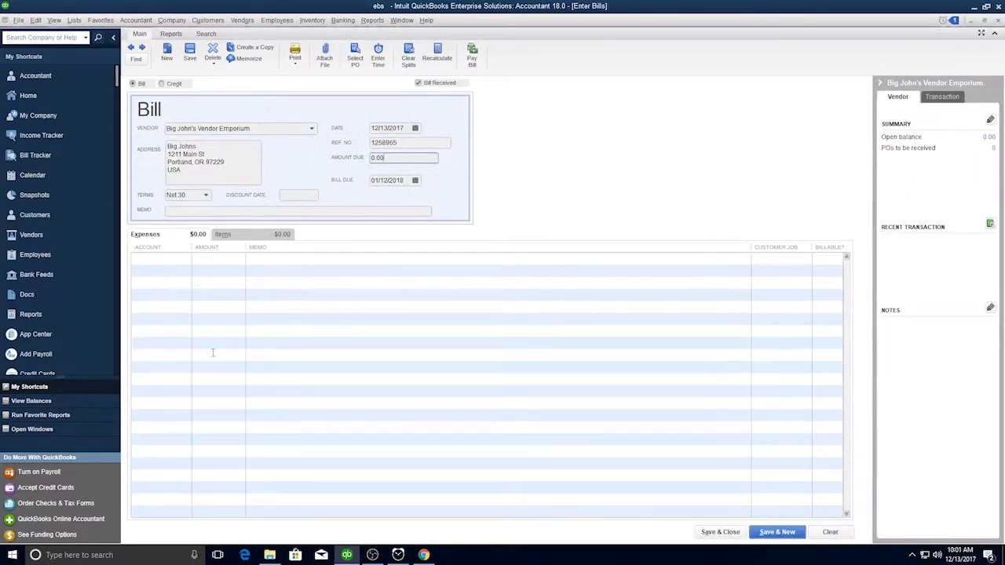
# Step: Choose the Janitorial Expense account for the first expense line of the bill
pyautogui.click(178, 178)
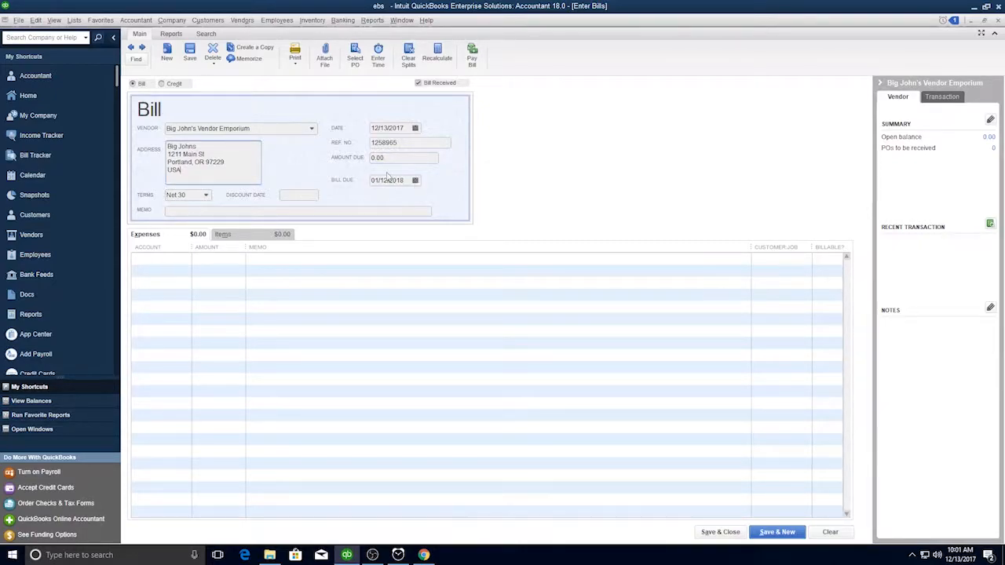
pyautogui.click(172, 211)
pyautogui.click(185, 259)
pyautogui.click(186, 259)
pyautogui.scroll(1, 235, 353)
pyautogui.click(188, 405)
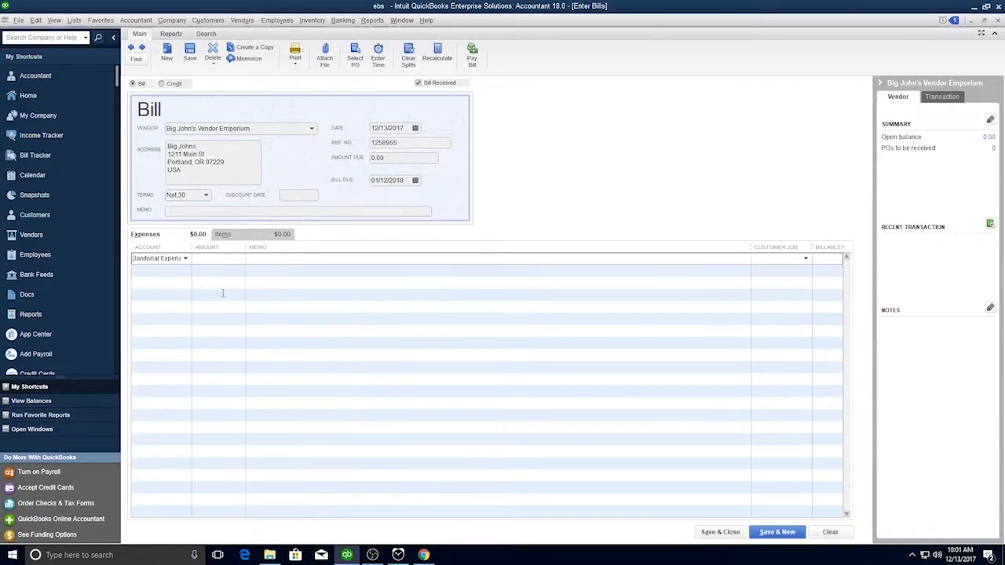
# Step: Add Widget 1 and Widget 2 as item lines on the bill
pyautogui.click(241, 235)
pyautogui.click(241, 259)
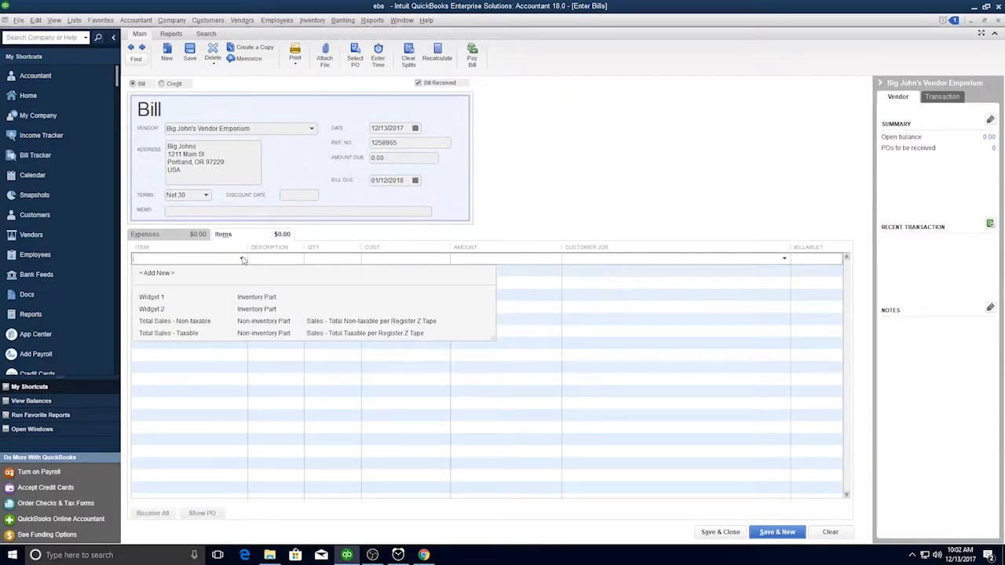
pyautogui.click(232, 294)
pyautogui.click(241, 269)
pyautogui.click(231, 318)
# Step: Set the bill quantities to 500 for Widget 1 and 1000 for Widget 2, and save the bill
pyautogui.write('500')
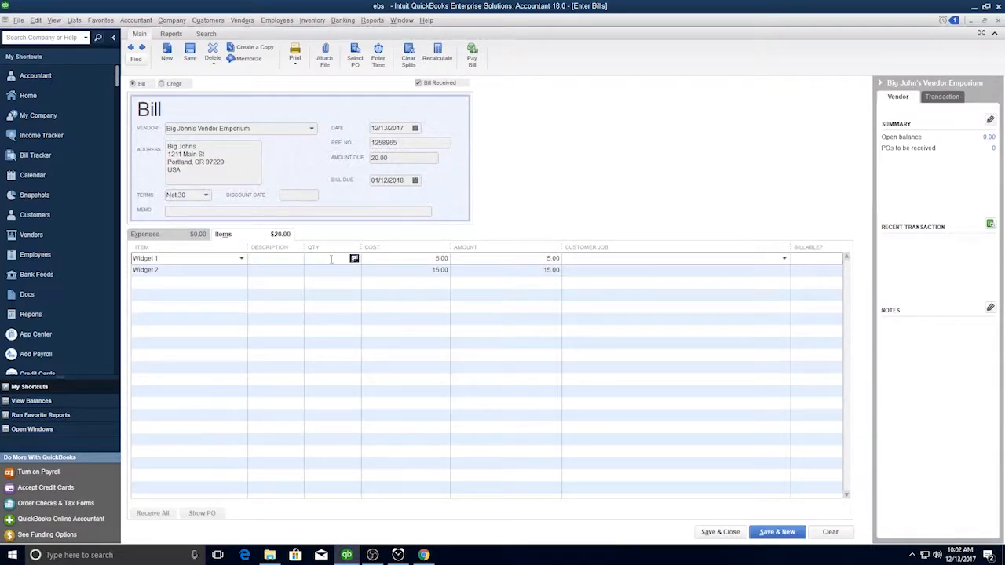
pyautogui.press('Down')
pyautogui.write('1000')
pyautogui.press('Up')
pyautogui.press('Down')
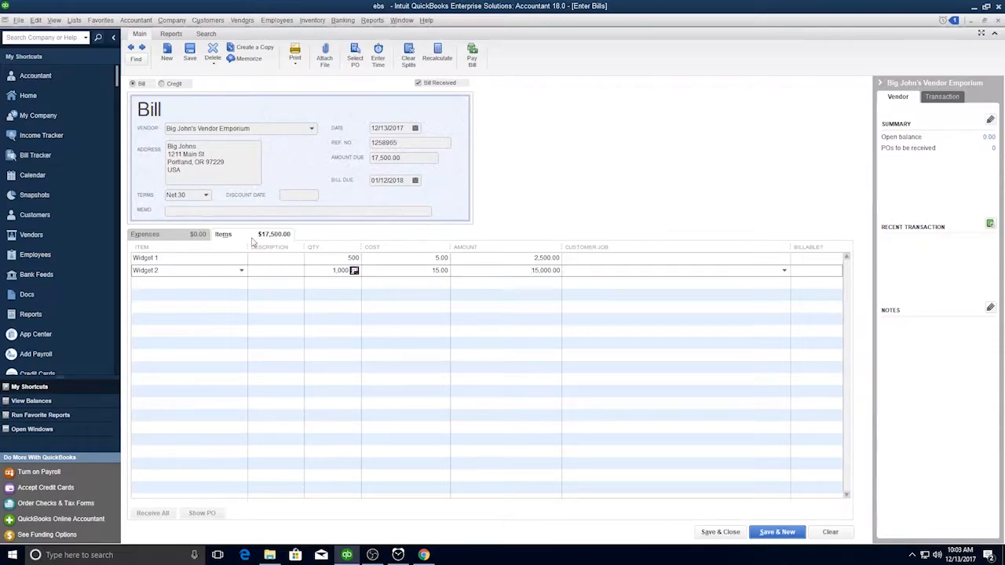
pyautogui.click(190, 55)
# Step: Check all transactions of Big John's Vendor Emporium in the Vendor Center and close it
pyautogui.click(243, 20)
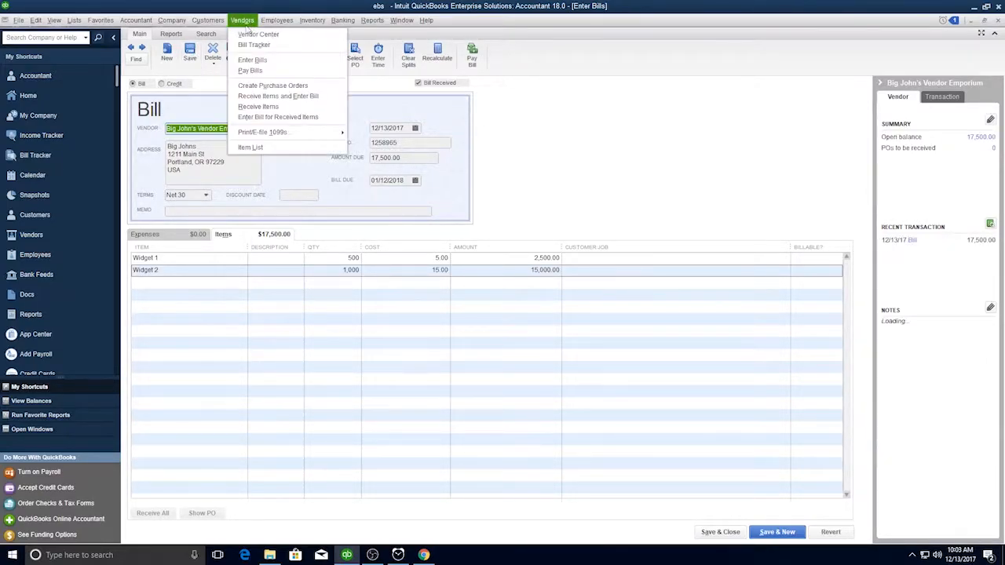
pyautogui.click(257, 34)
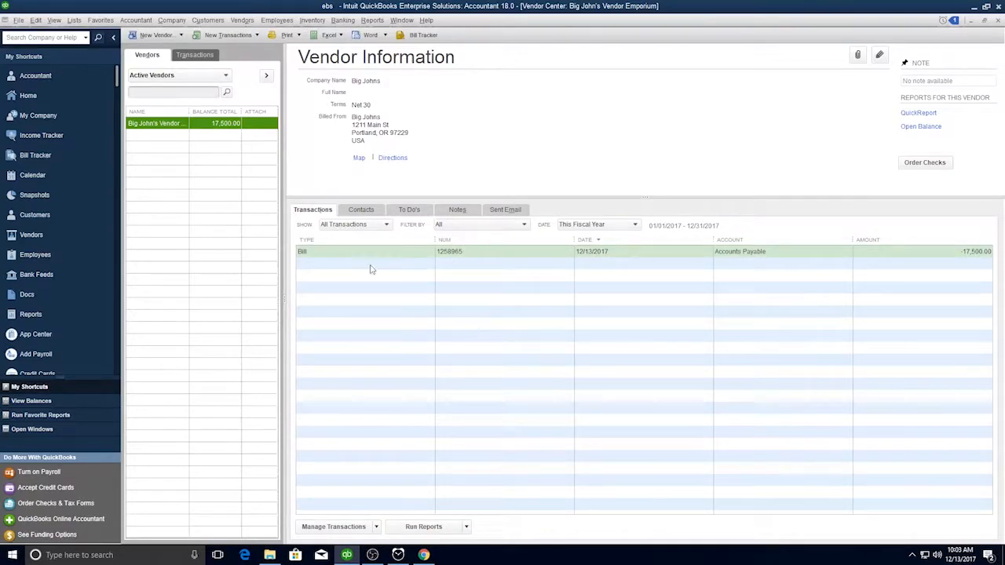
pyautogui.click(353, 225)
pyautogui.click(340, 233)
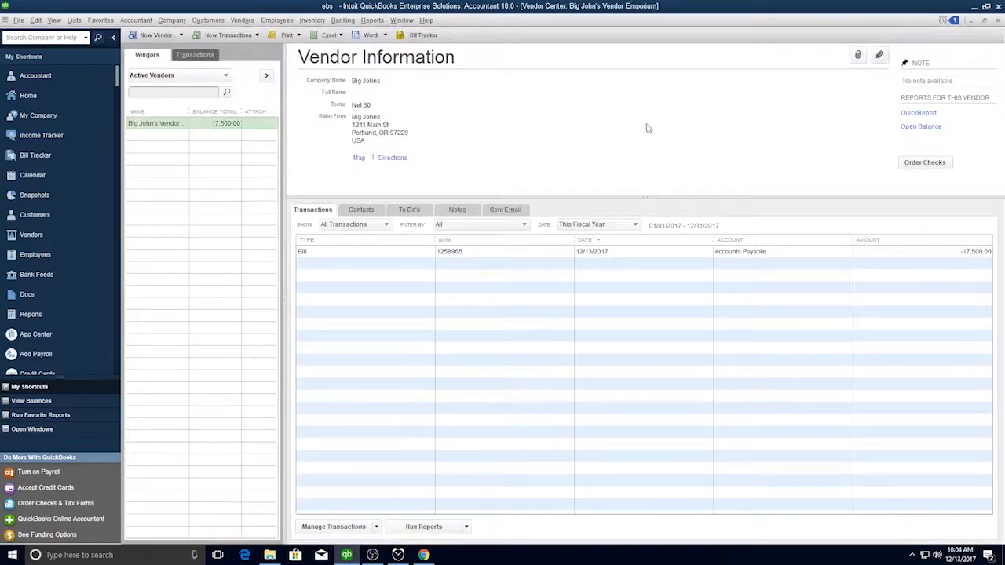
pyautogui.click(996, 21)
# Step: Open Pay Bills, filter by Big John's Vendor Emporium and select its bill for payment
pyautogui.click(242, 20)
pyautogui.click(283, 73)
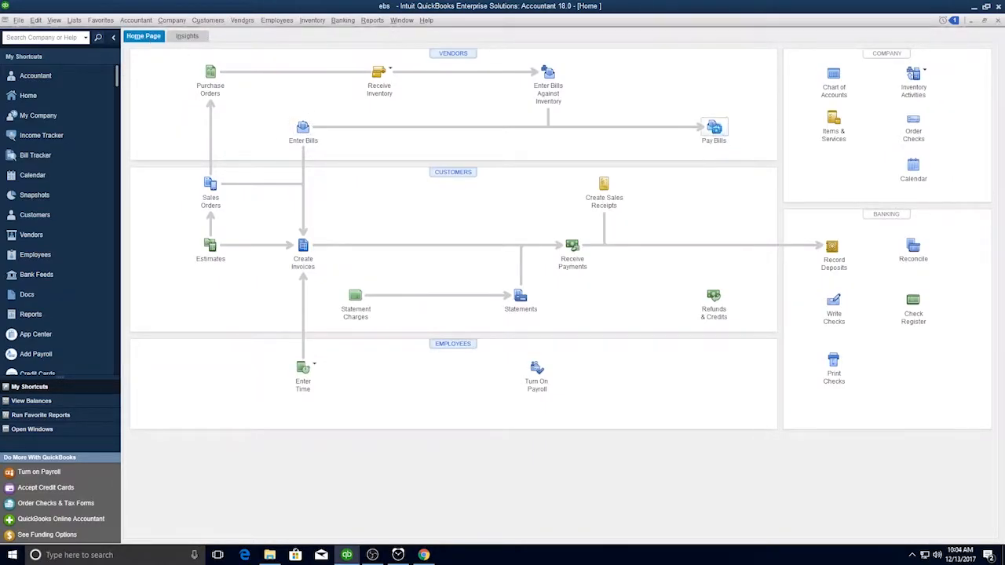
pyautogui.click(713, 129)
pyautogui.click(416, 59)
pyautogui.click(382, 96)
pyautogui.click(274, 97)
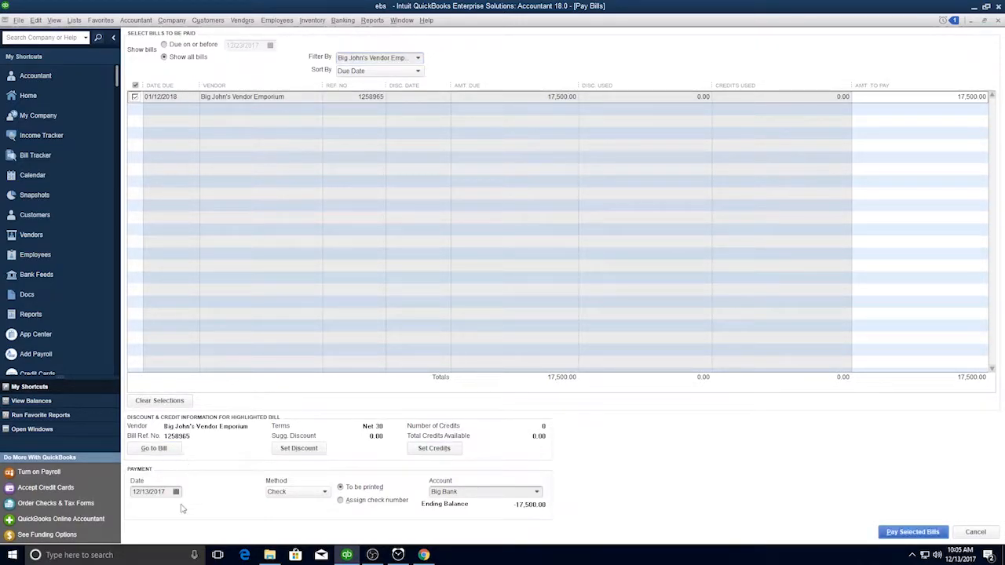
# Step: Pay the selected bill by Check from the Big Bank account, assigning EFT as the check number
pyautogui.click(310, 492)
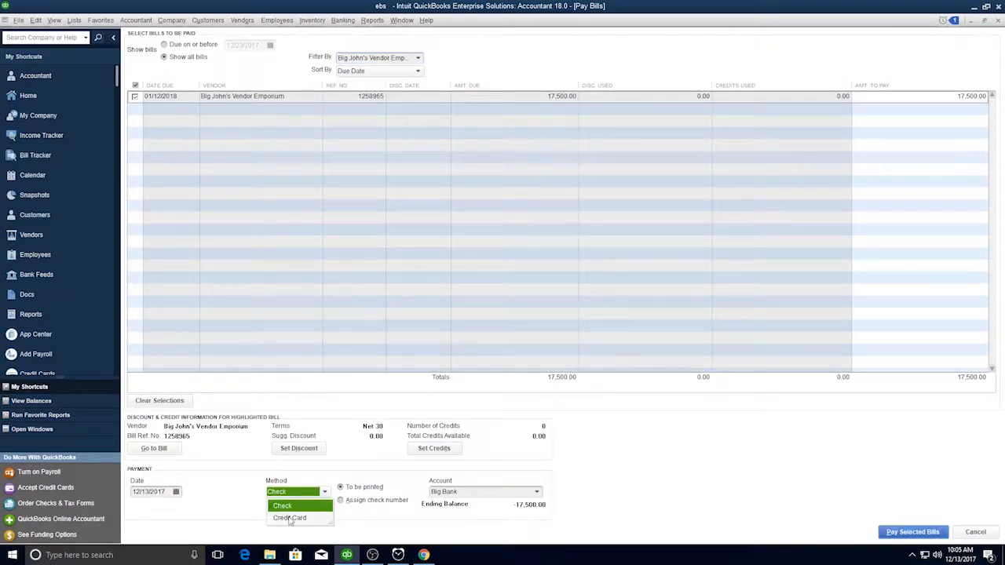
pyautogui.click(291, 506)
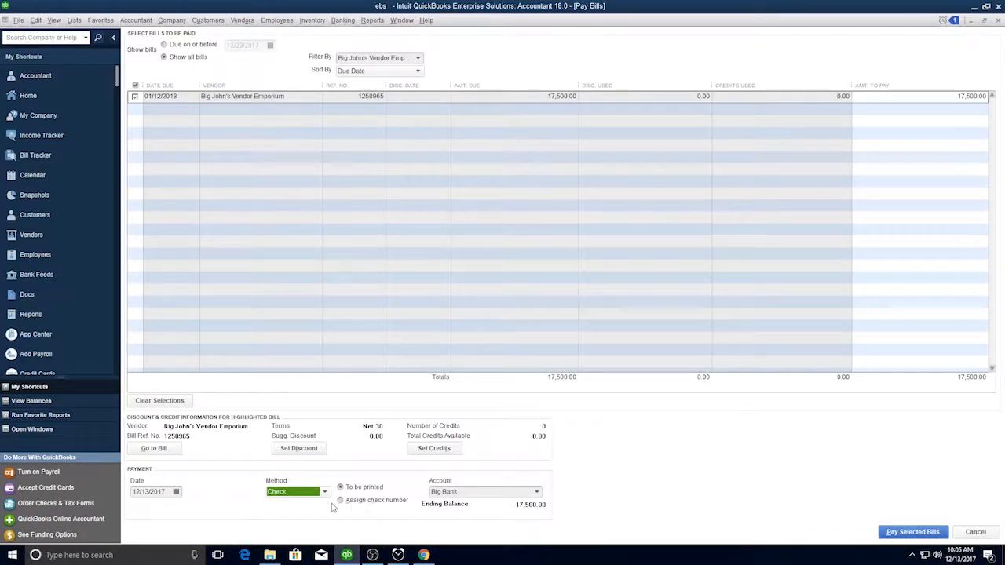
pyautogui.click(360, 488)
pyautogui.click(352, 506)
pyautogui.click(537, 491)
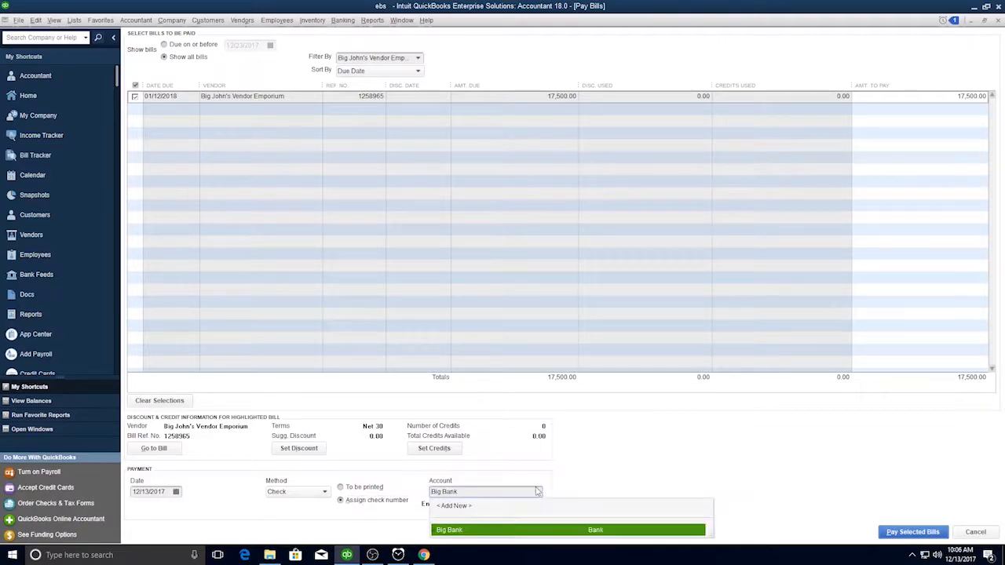
pyautogui.click(538, 530)
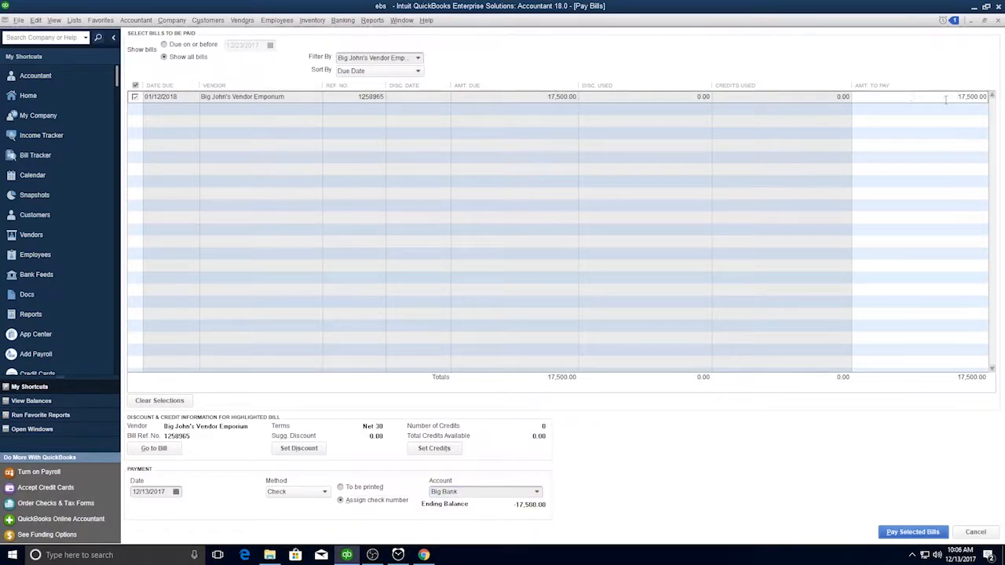
pyautogui.click(901, 532)
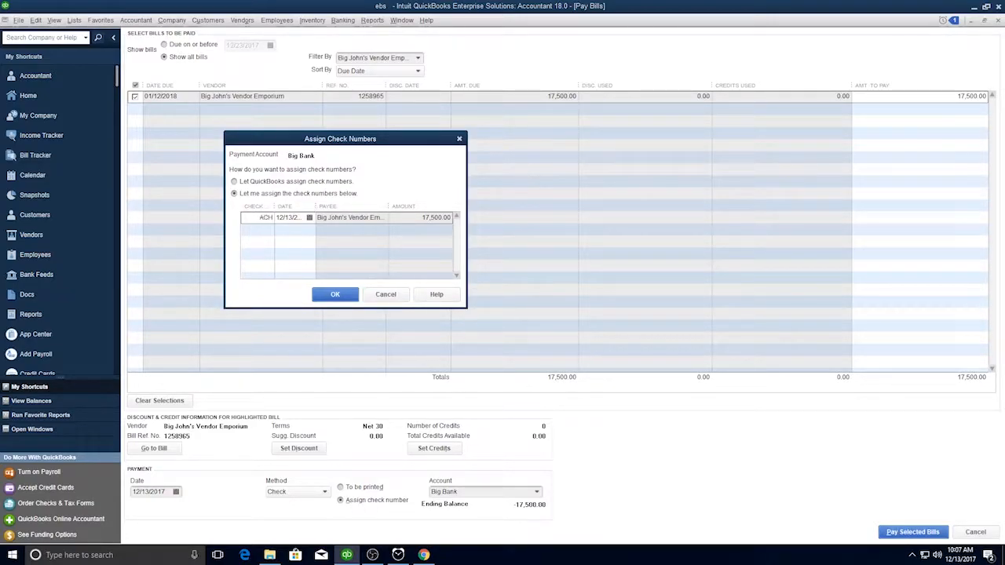
pyautogui.click(326, 298)
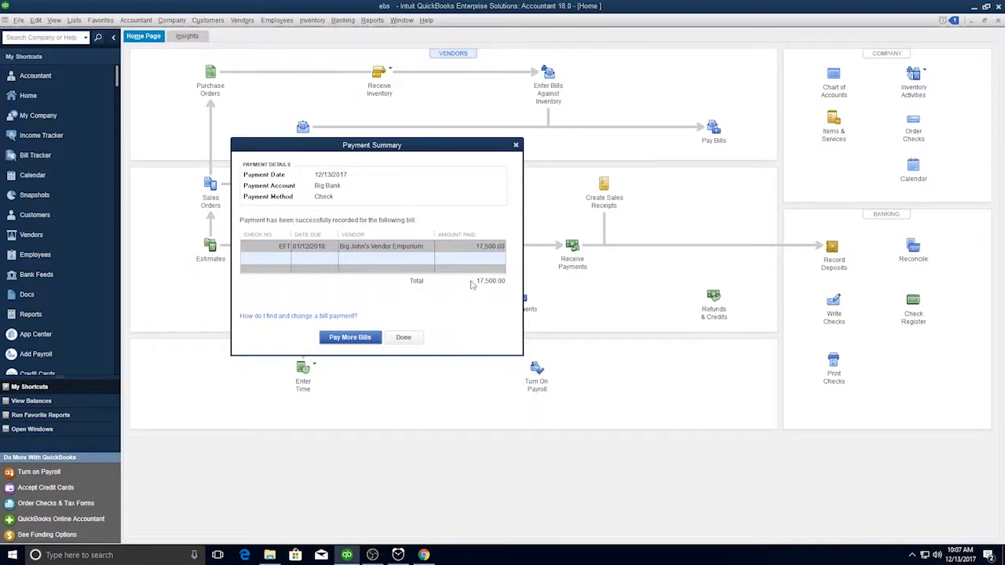
# Step: Close the payment summary and start a new customer, entering the customer's full name as both customer name and company name
pyautogui.click(405, 337)
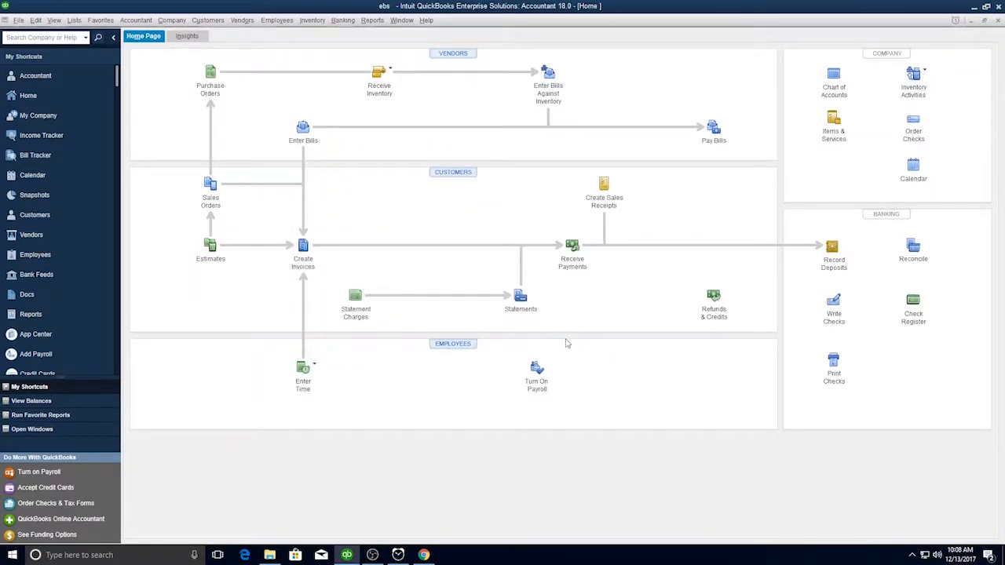
pyautogui.click(461, 174)
pyautogui.hotkey('ctrl', 'n')
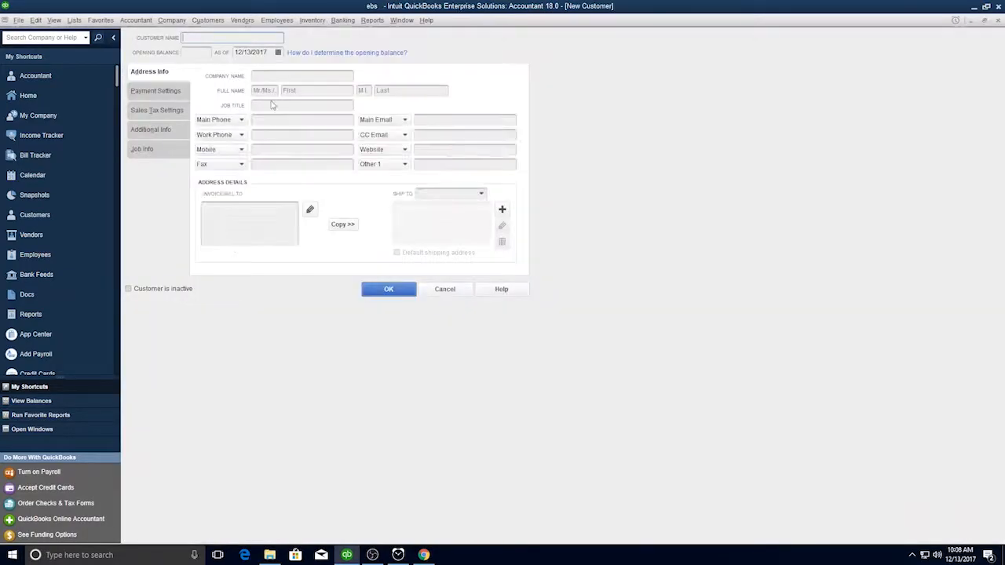
pyautogui.write('Karla Smith')
pyautogui.click(280, 73)
pyautogui.write('Karla Smith')
pyautogui.press('Tab')
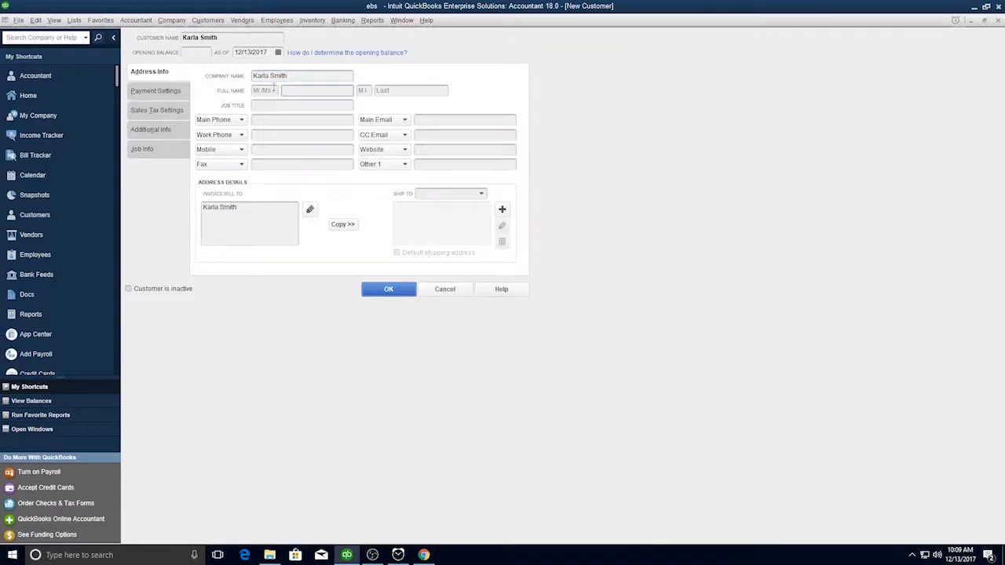
# Step: Set the new customer's payment terms to Net 30 and preferred payment method to Cash, leaving the price level blank
pyautogui.click(156, 90)
pyautogui.click(642, 159)
pyautogui.click(319, 95)
pyautogui.click(271, 193)
pyautogui.click(329, 134)
pyautogui.click(271, 174)
pyautogui.click(499, 95)
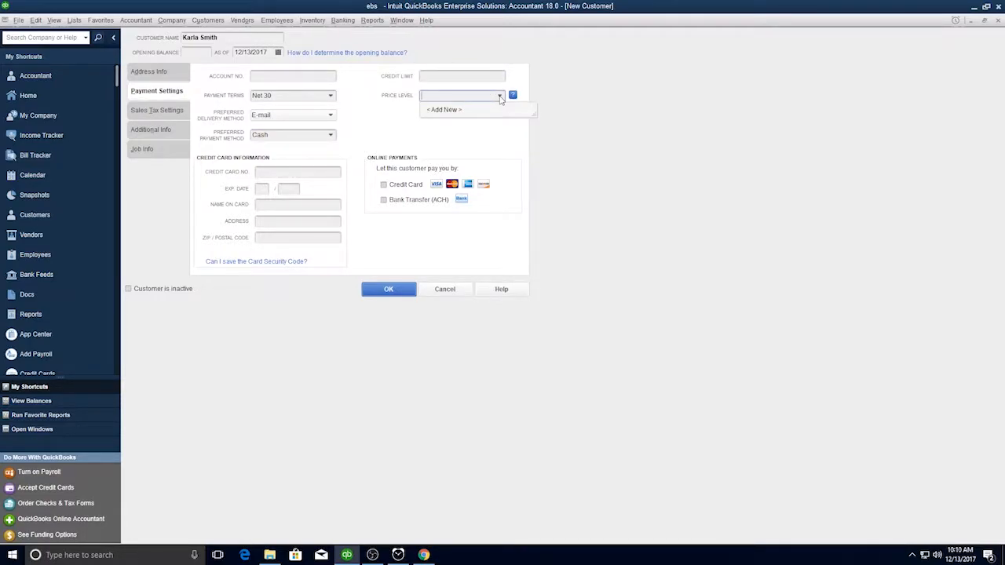
pyautogui.click(500, 95)
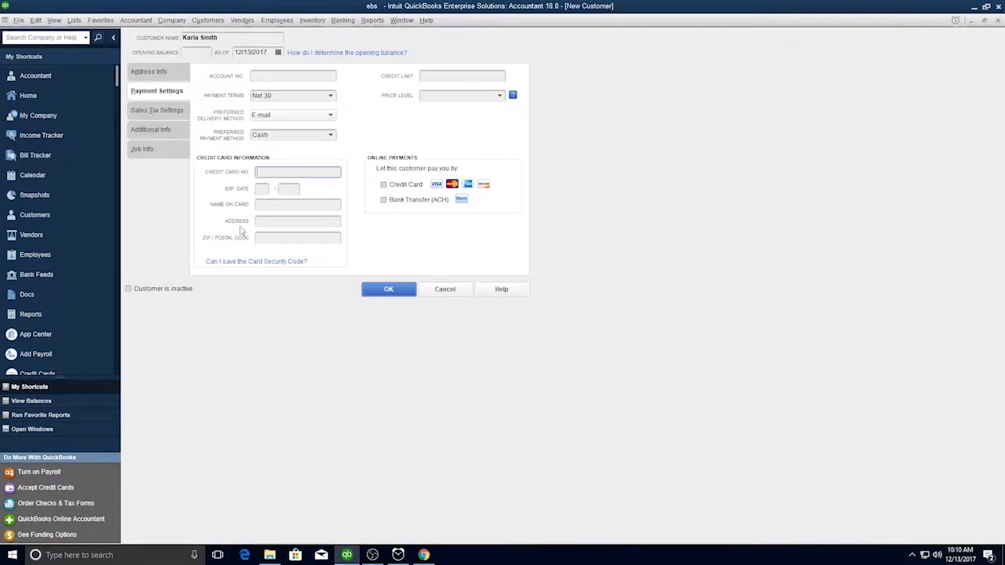
# Step: Go through the new customer's sales tax, customer type and job information settings, and save the customer
pyautogui.click(157, 110)
pyautogui.click(155, 137)
pyautogui.click(330, 81)
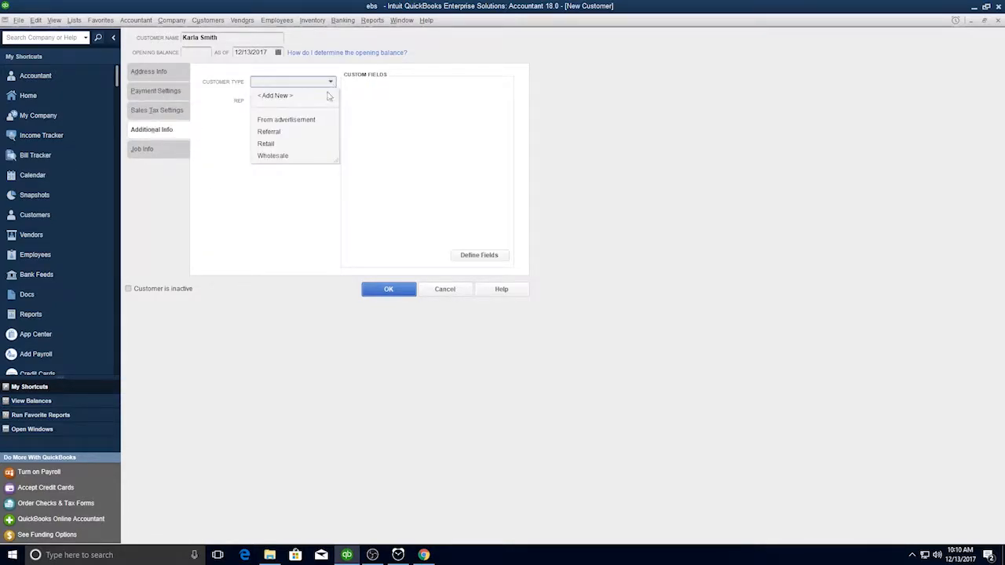
pyautogui.click(321, 100)
pyautogui.click(267, 159)
pyautogui.click(142, 148)
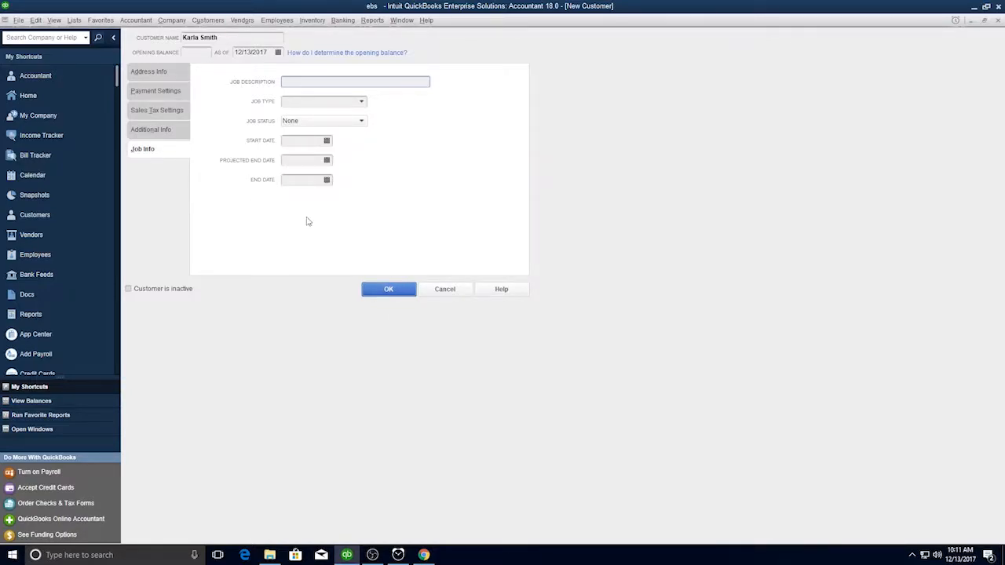
pyautogui.click(377, 289)
# Step: Add a job under the new customer, named with its street address, and save it without a job type or dates
pyautogui.rightClick(165, 124)
pyautogui.click(197, 215)
pyautogui.write('11')
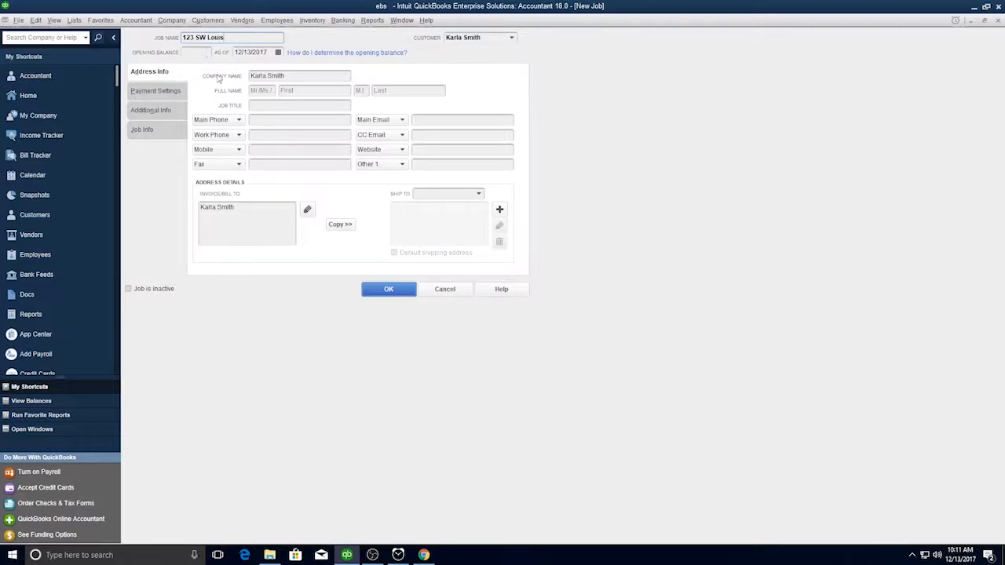
pyautogui.click(142, 130)
pyautogui.click(359, 102)
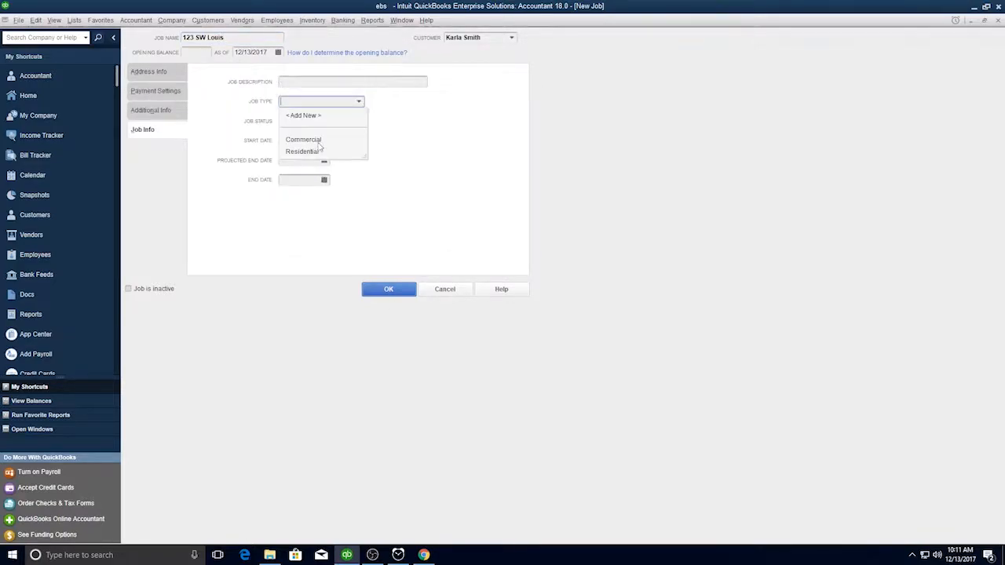
pyautogui.click(351, 122)
pyautogui.press('Escape')
pyautogui.click(291, 179)
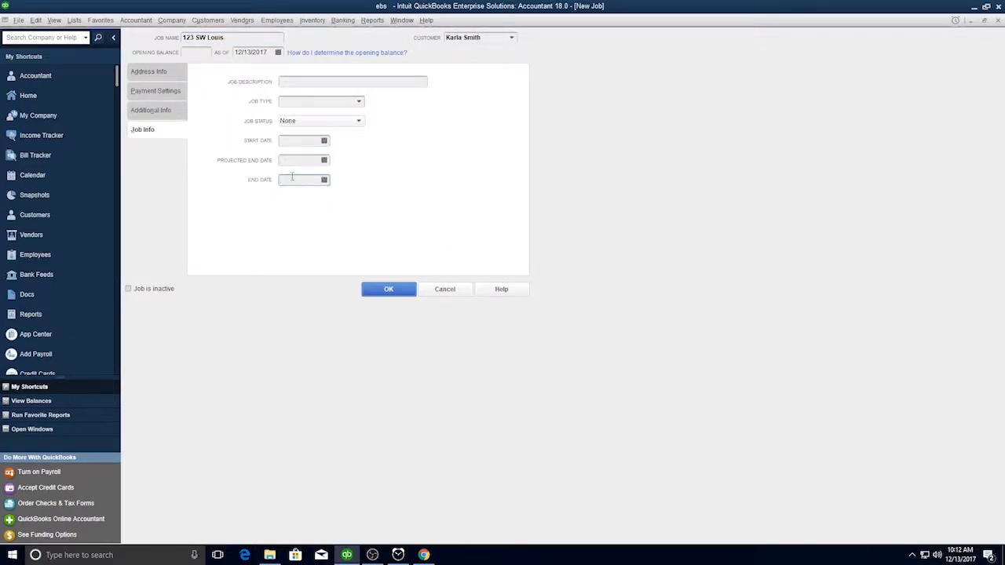
pyautogui.click(387, 288)
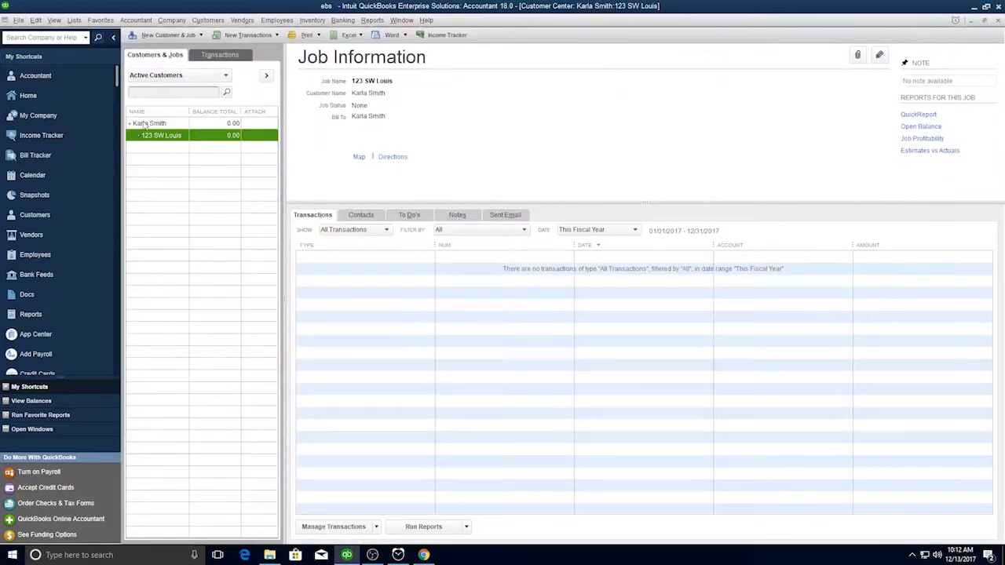
# Step: Create an invoice for the new job with the Intuit Product Invoice template and preview its printed form
pyautogui.click(207, 19)
pyautogui.click(224, 83)
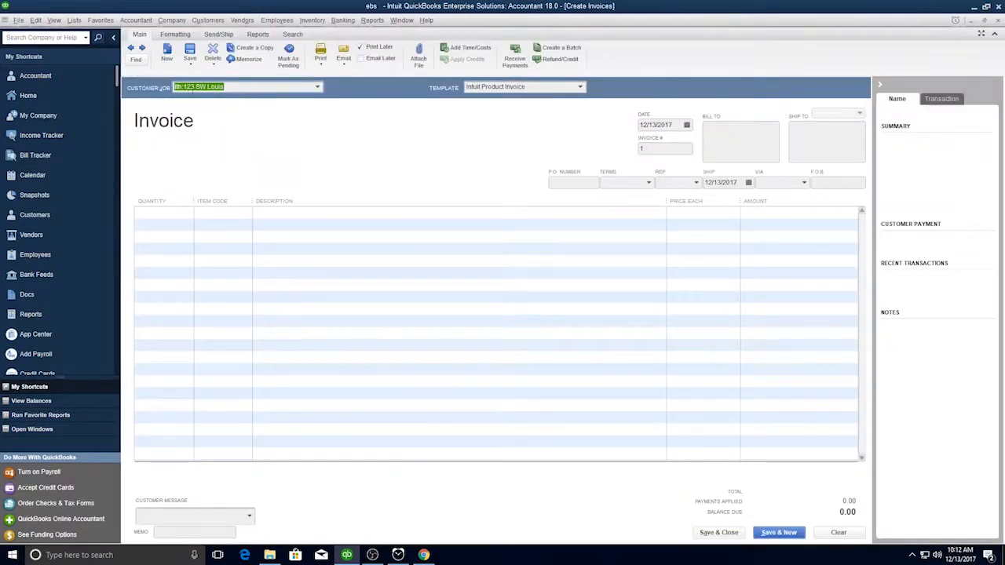
pyautogui.click(580, 86)
pyautogui.click(516, 134)
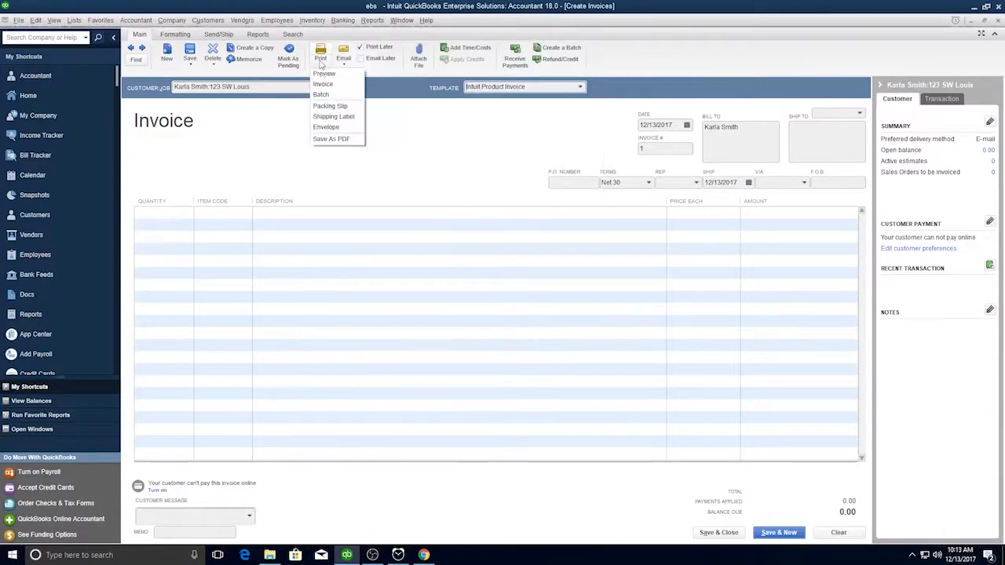
pyautogui.click(559, 231)
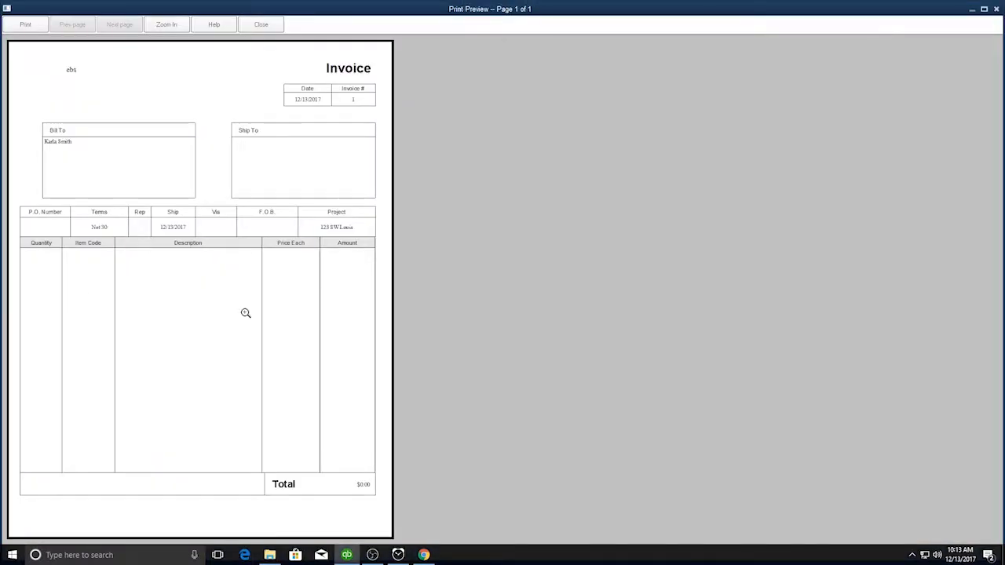
pyautogui.press('Escape')
# Step: Add Widget 1 as the item on the invoice's first line
pyautogui.click(245, 212)
pyautogui.click(216, 258)
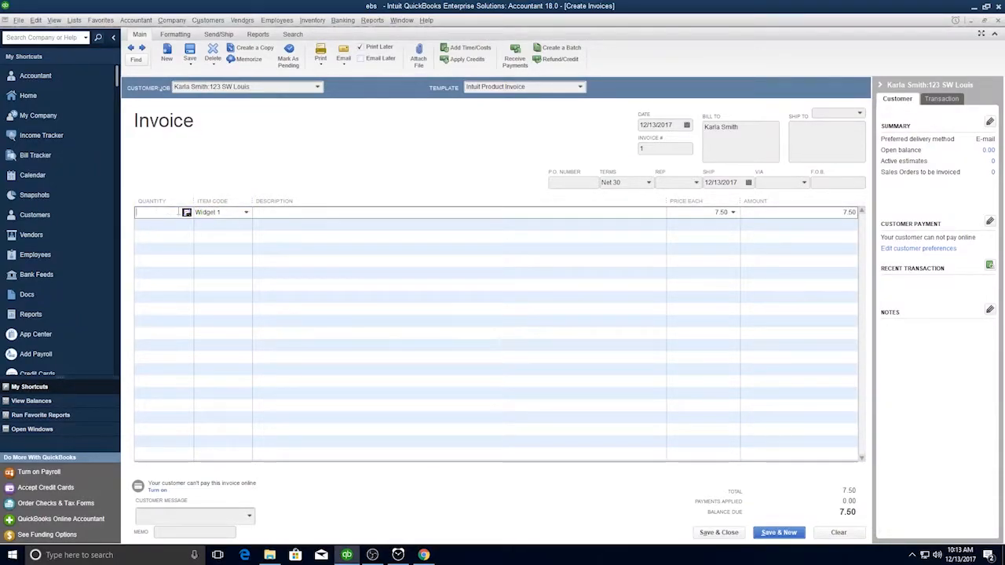
pyautogui.rightClick(298, 186)
pyautogui.rightClick(267, 244)
pyautogui.press('Escape')
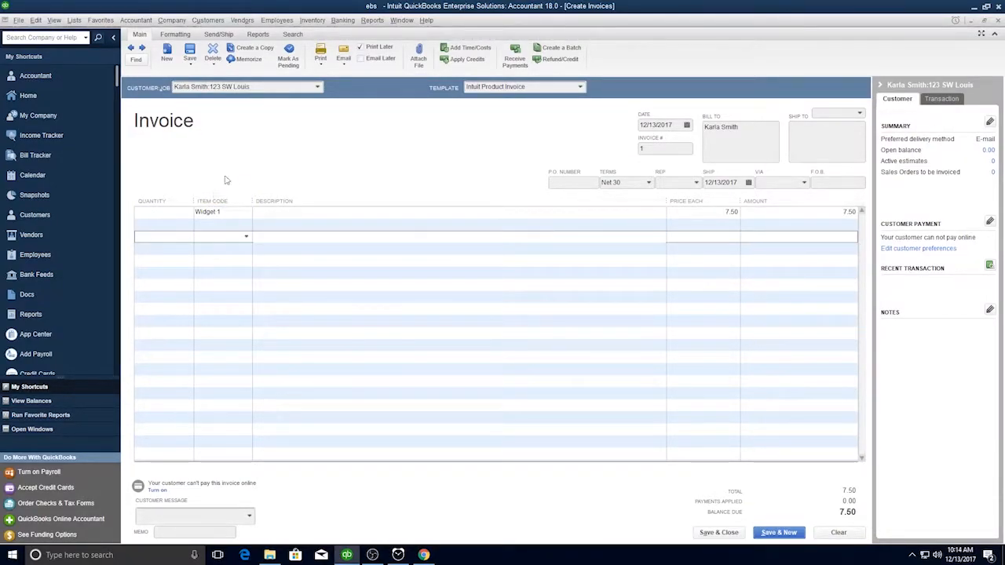
# Step: Customize the invoice's data layout by making a copy of the Intuit Product Invoice template, suppressing future Layout Designer messages
pyautogui.click(175, 34)
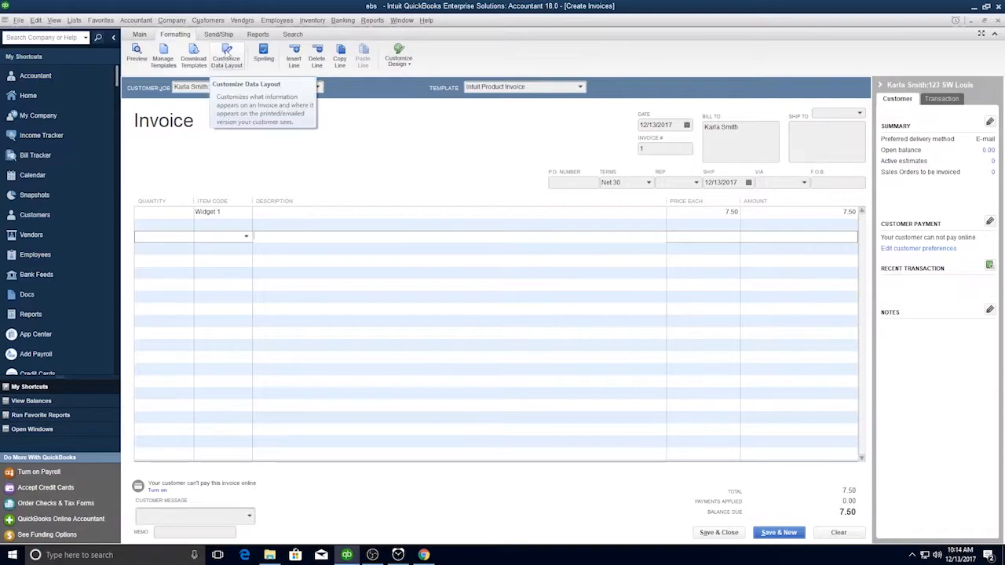
pyautogui.click(226, 58)
pyautogui.click(480, 227)
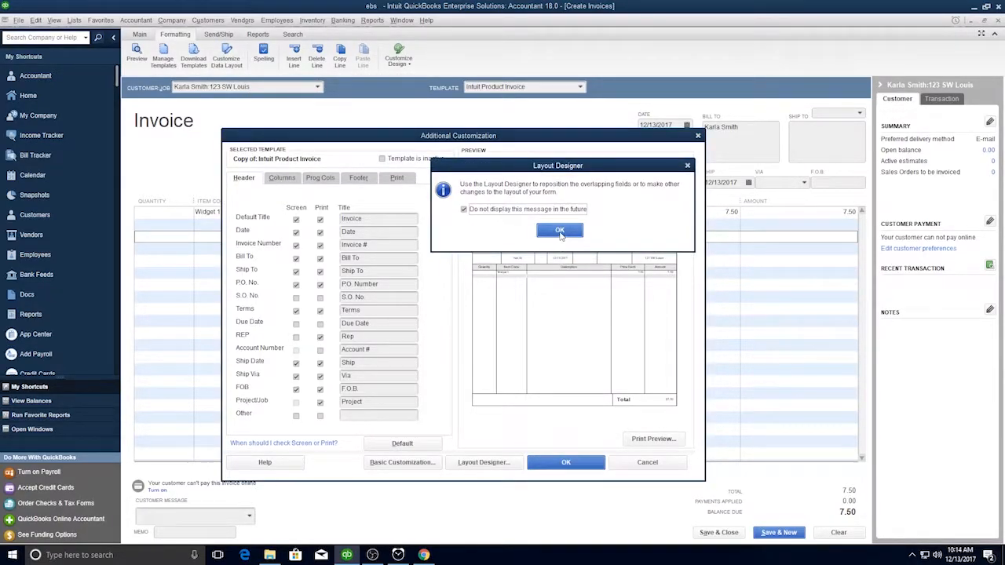
pyautogui.click(559, 230)
# Step: Remove the Rep, Ship Date, Ship Via, FOB and Ship To header fields from the copied invoice template
pyautogui.click(320, 336)
pyautogui.click(295, 362)
pyautogui.click(295, 376)
pyautogui.click(295, 388)
pyautogui.click(295, 271)
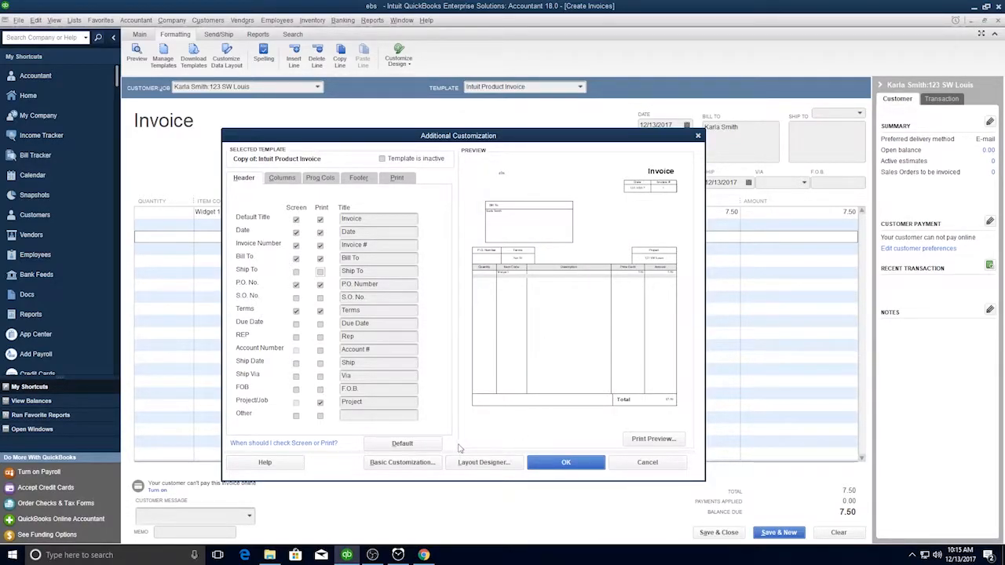
# Step: Order the template columns as Item Code, Description, Quantity and Price Each, save the layout, and check the template list
pyautogui.click(284, 179)
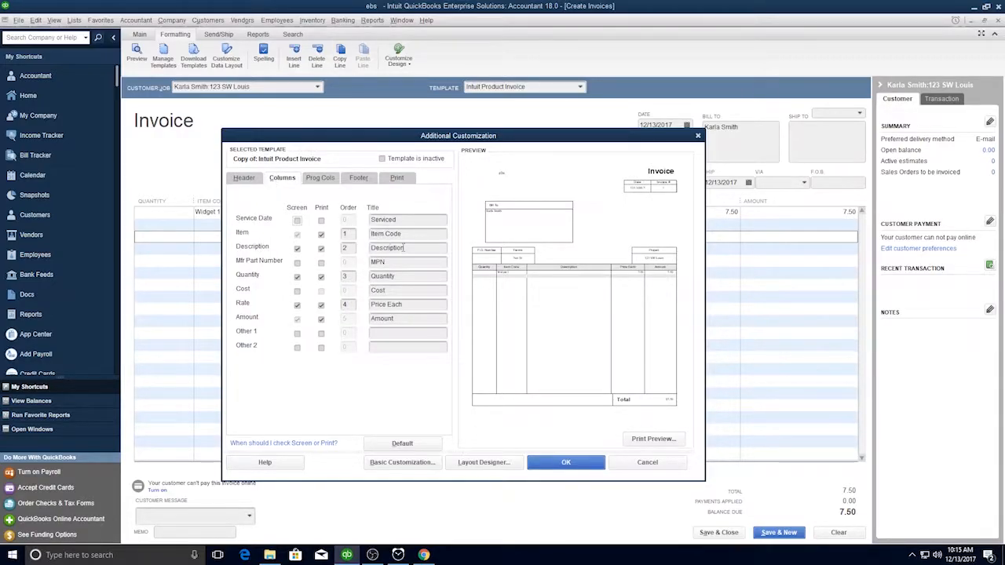
pyautogui.click(548, 457)
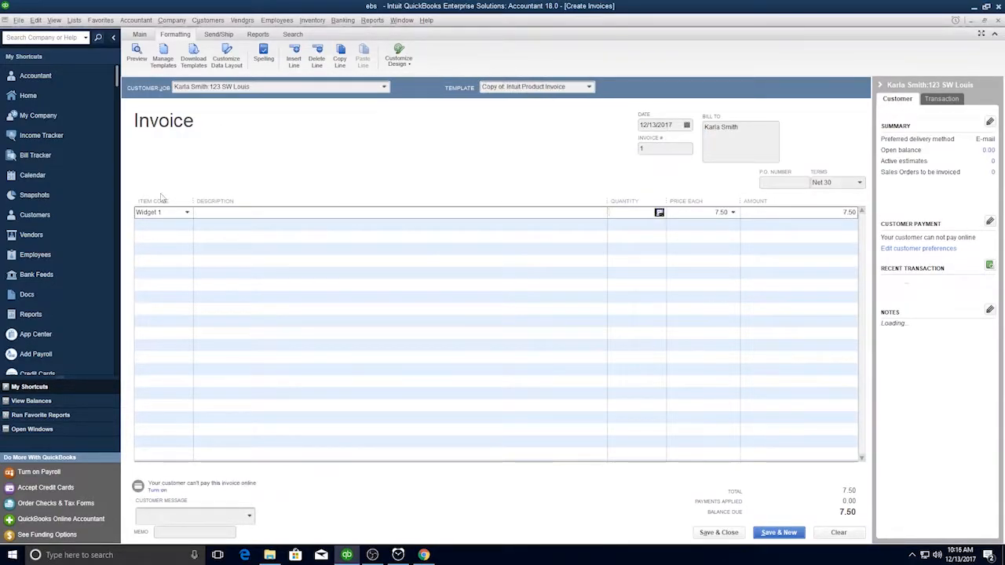
pyautogui.click(590, 87)
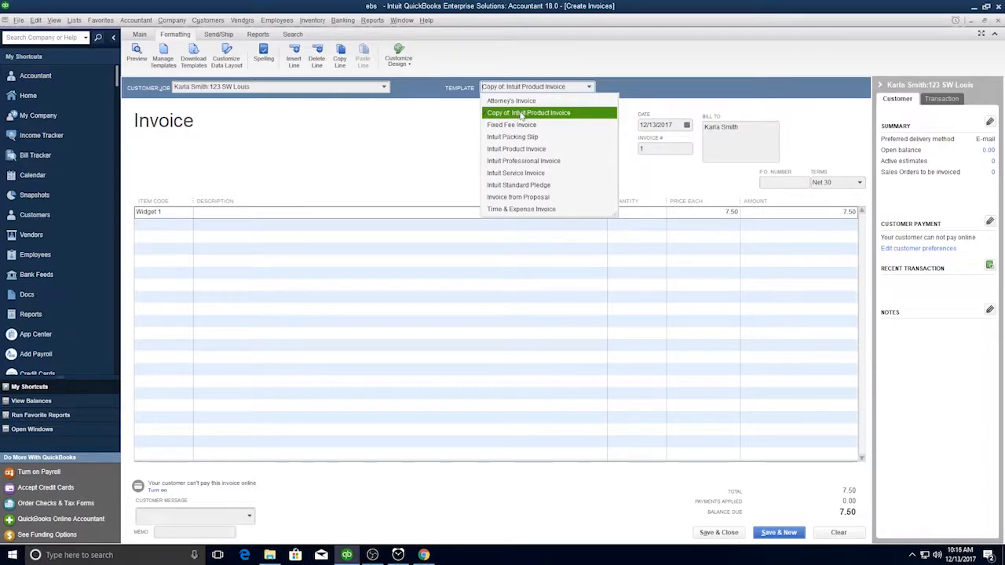
# Step: Set the invoice number to 5000A and the Widget 1 quantity to 15
pyautogui.click(653, 151)
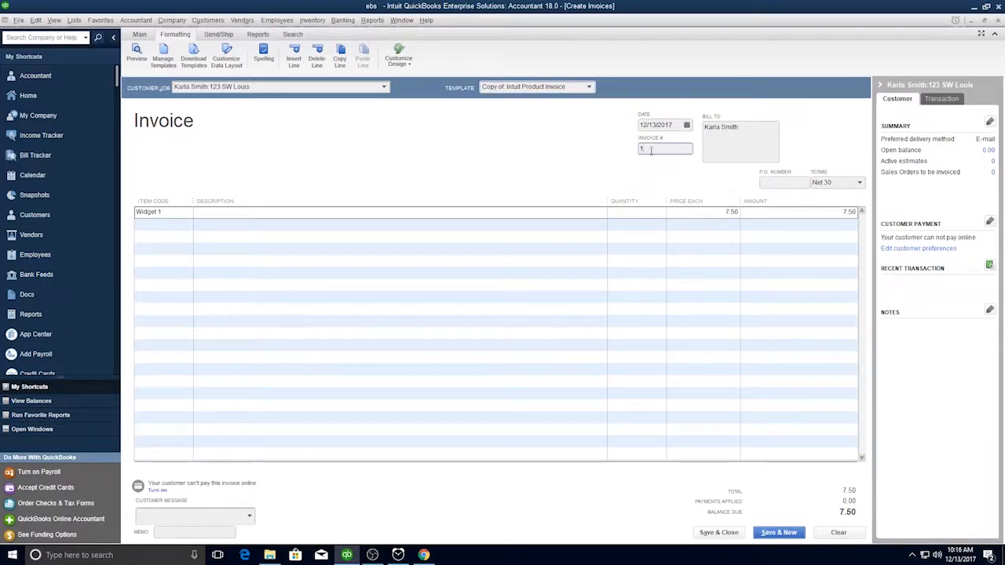
pyautogui.write('5000')
pyautogui.click(153, 212)
pyautogui.click(631, 213)
pyautogui.write('15')
# Step: Add Widget 2 with a quantity of 25 on the second line, save the invoice, and close the invoice form
pyautogui.click(189, 226)
pyautogui.click(173, 248)
pyautogui.click(631, 226)
pyautogui.write('25')
pyautogui.press('Tab')
pyautogui.press('Tab')
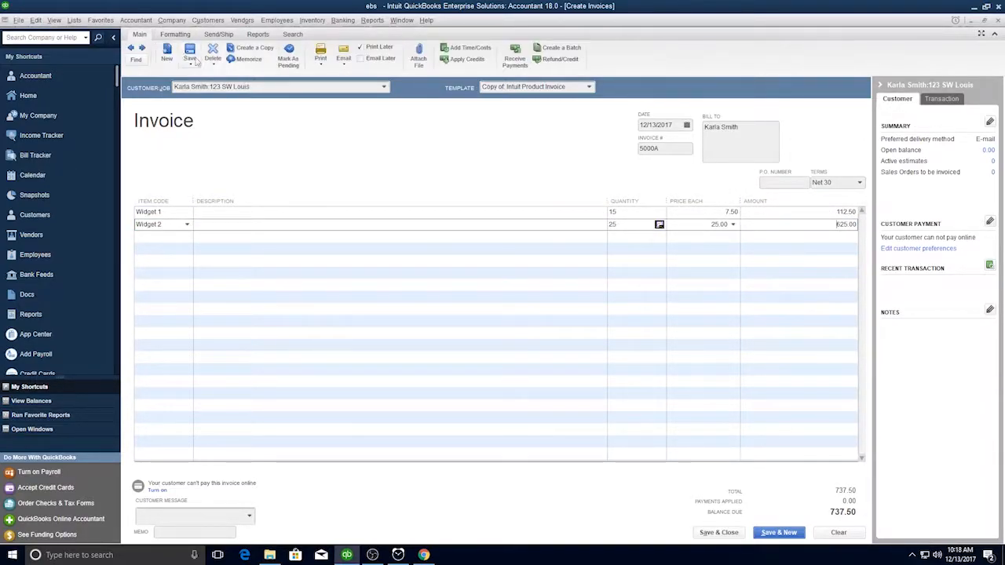
pyautogui.click(778, 532)
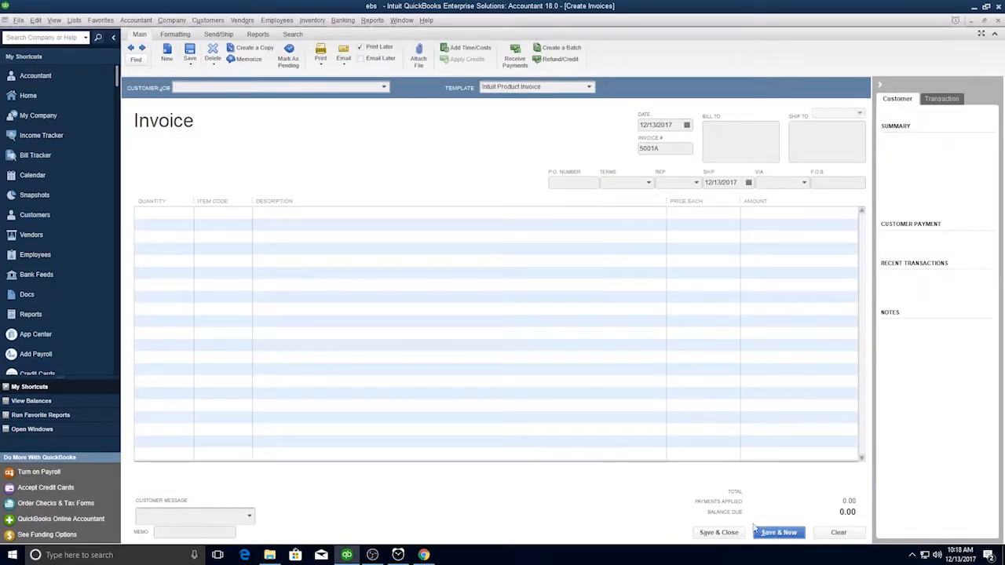
pyautogui.click(998, 22)
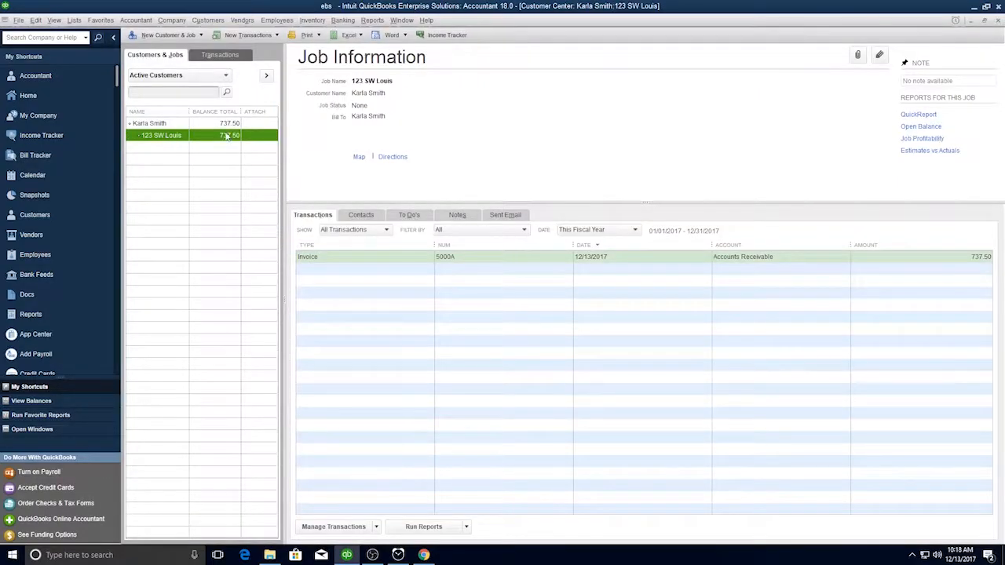
# Step: Open Receive Payments for the customer, select invoice 5000A for payment, and decline automatic payment calculation
pyautogui.click(196, 126)
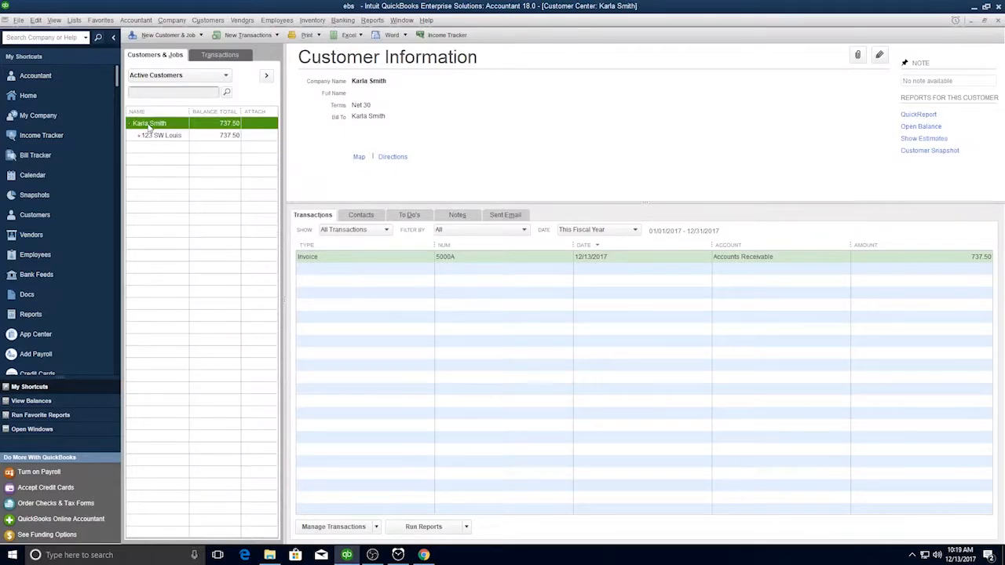
pyautogui.click(207, 19)
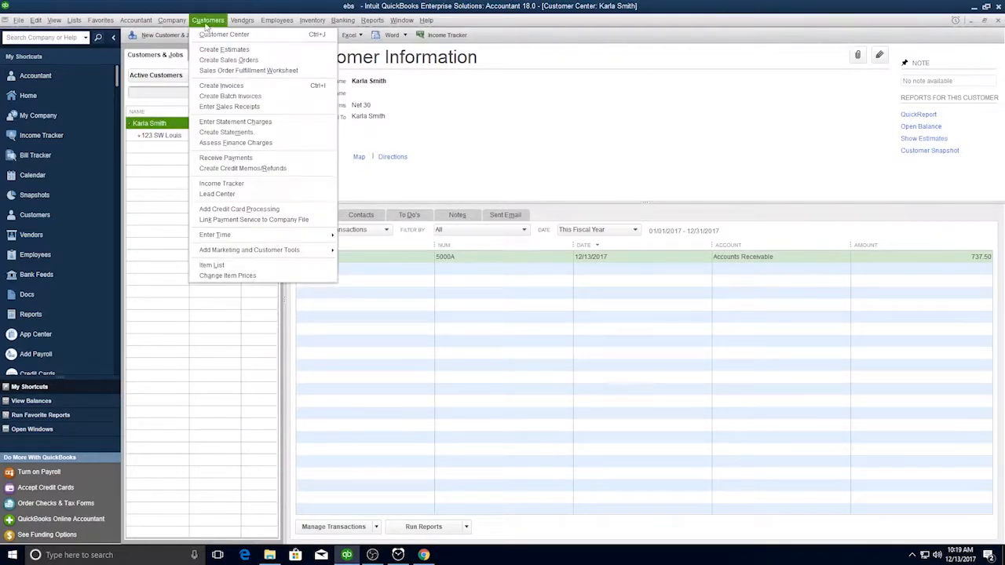
pyautogui.click(233, 160)
pyautogui.click(132, 191)
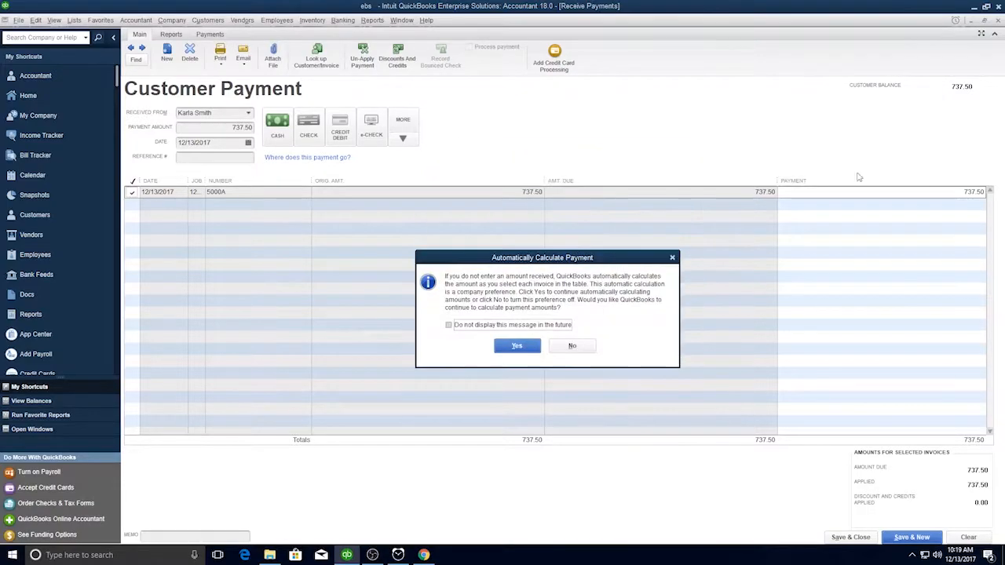
pyautogui.click(572, 346)
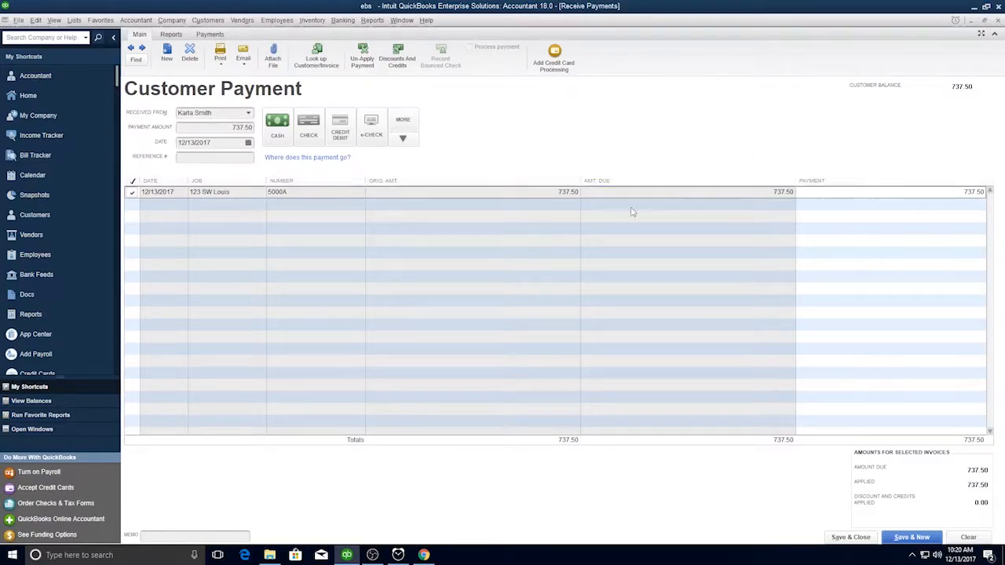
pyautogui.click(340, 125)
pyautogui.click(372, 220)
pyautogui.click(402, 139)
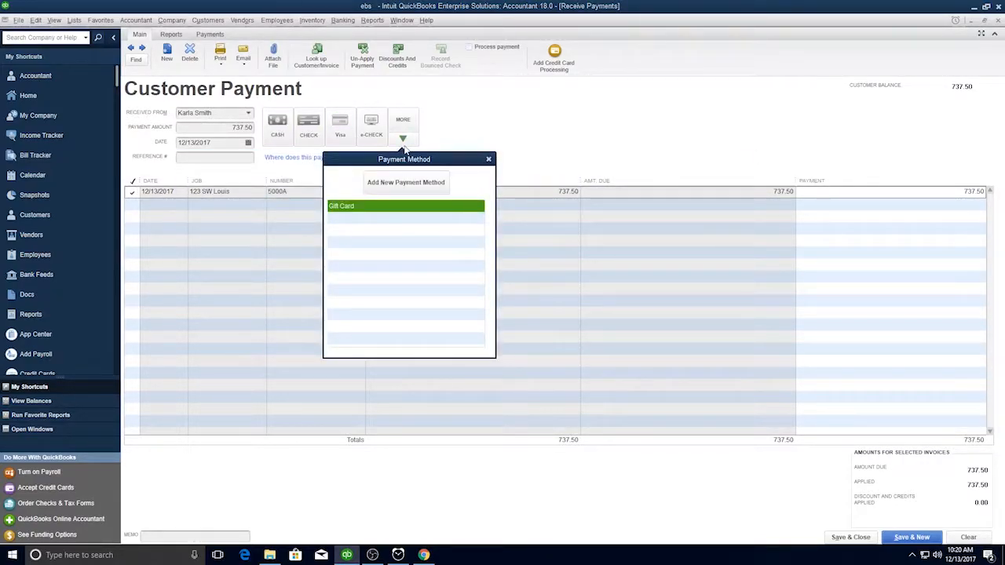
pyautogui.click(488, 159)
# Step: Record the customer payment as a check with number 112, then save and close it
pyautogui.click(309, 126)
pyautogui.write('112')
pyautogui.click(850, 537)
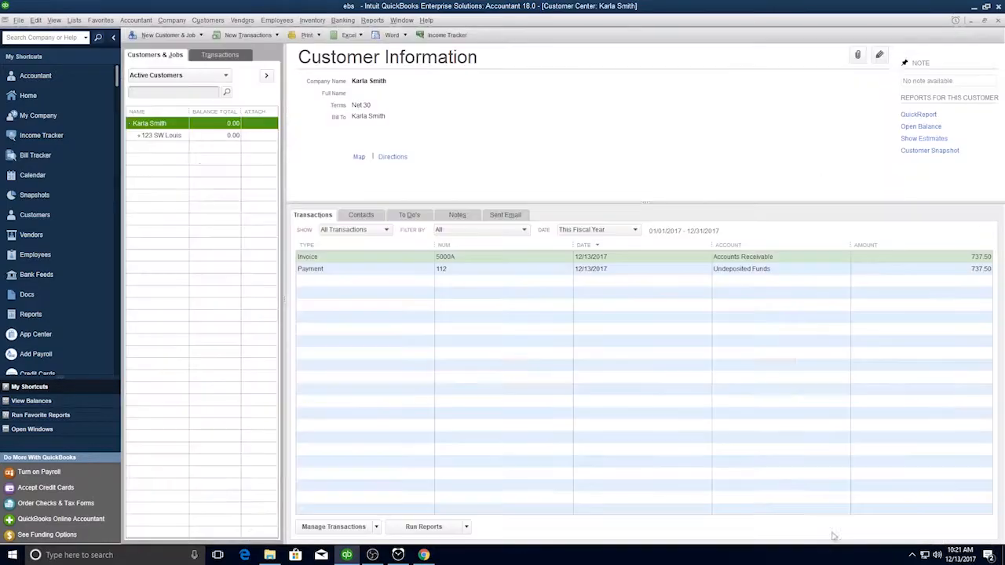
# Step: Open the paid invoice 5000A and inspect the payment in its transaction history
pyautogui.doubleClick(314, 257)
pyautogui.click(184, 140)
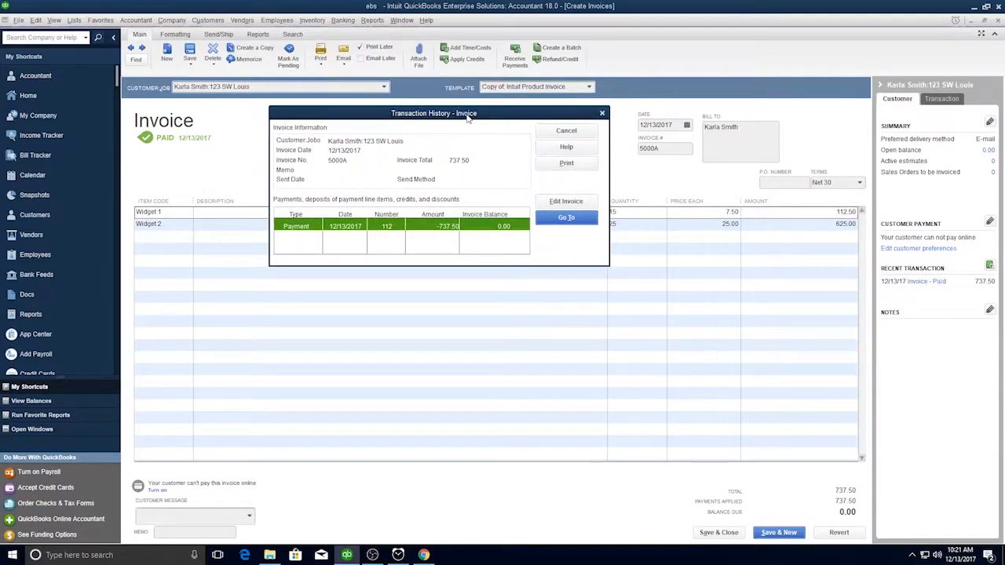
pyautogui.doubleClick(297, 221)
pyautogui.press('Escape')
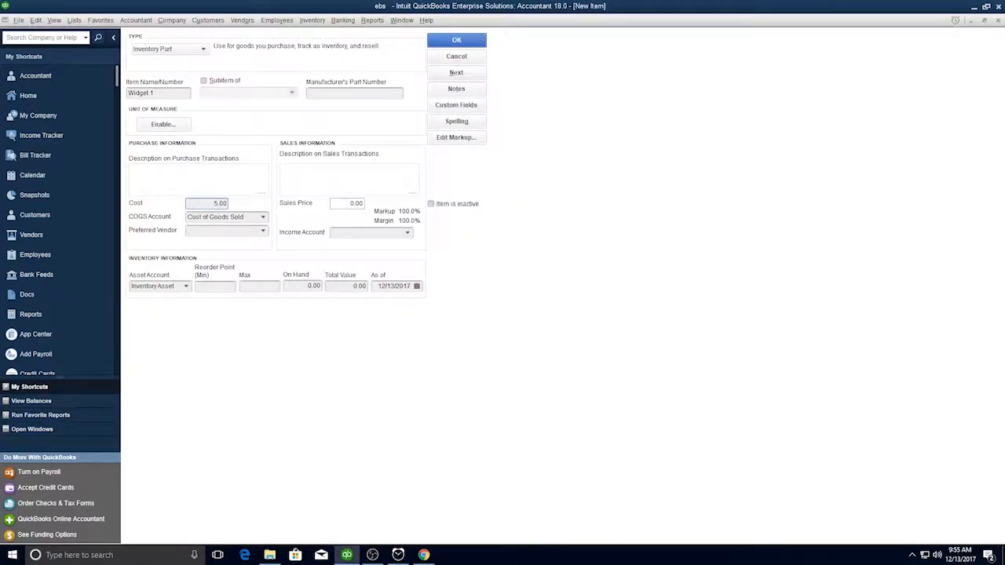
# Step: Set Widget 1's sales price to 7.50 and its preferred vendor to Big John's Vendor Emporium
pyautogui.click(346, 202)
pyautogui.doubleClick(336, 205)
pyautogui.write('7.50')
pyautogui.click(204, 229)
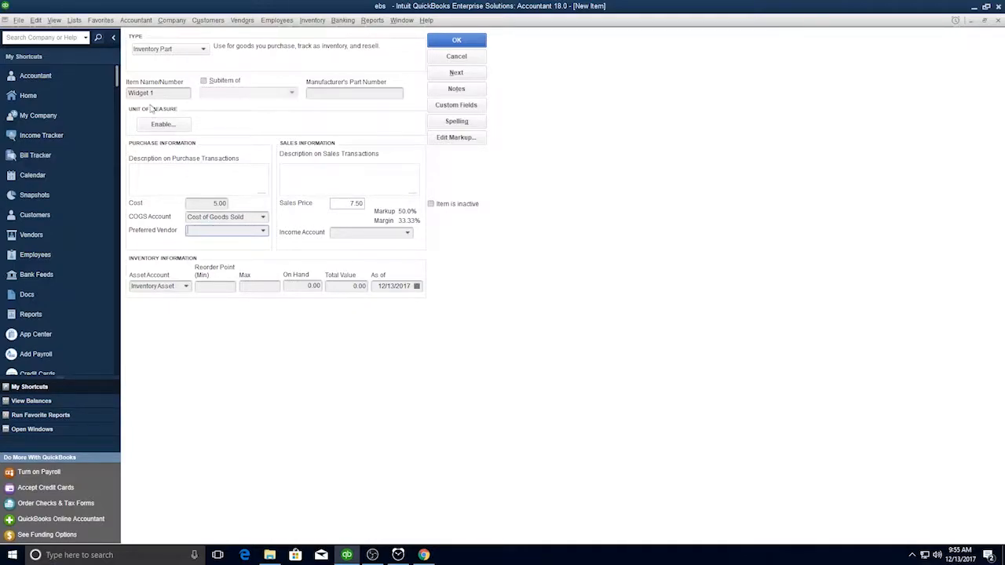
pyautogui.click(262, 231)
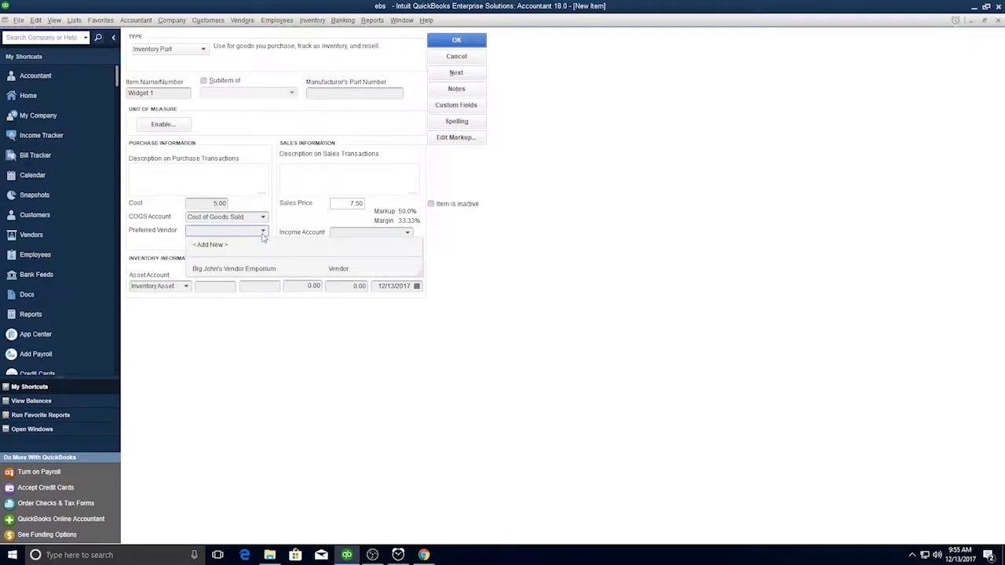
pyautogui.click(223, 269)
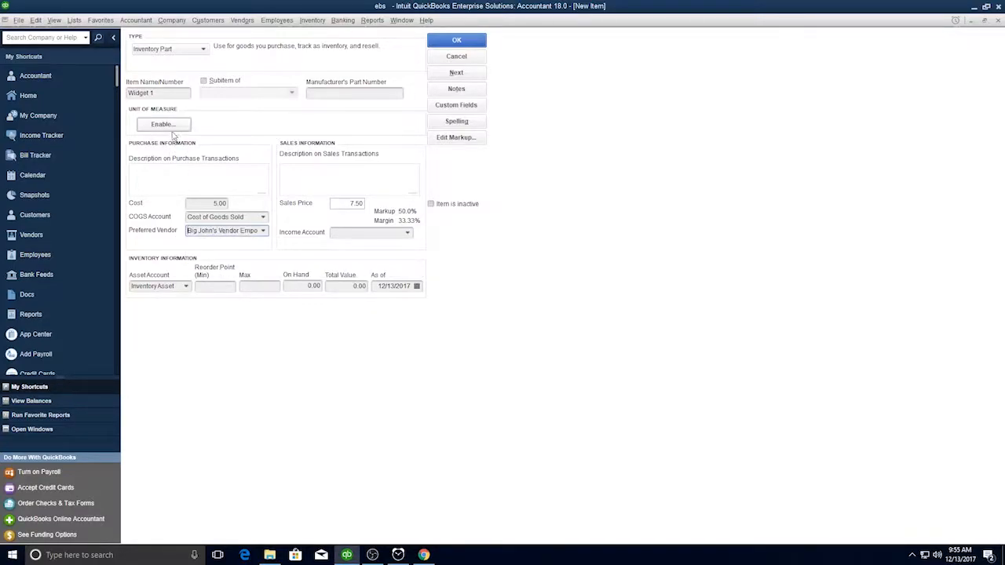
# Step: Assign Merchandise Sales as Widget 1's income account and set its reorder point minimum to 5 and maximum to 50
pyautogui.click(408, 233)
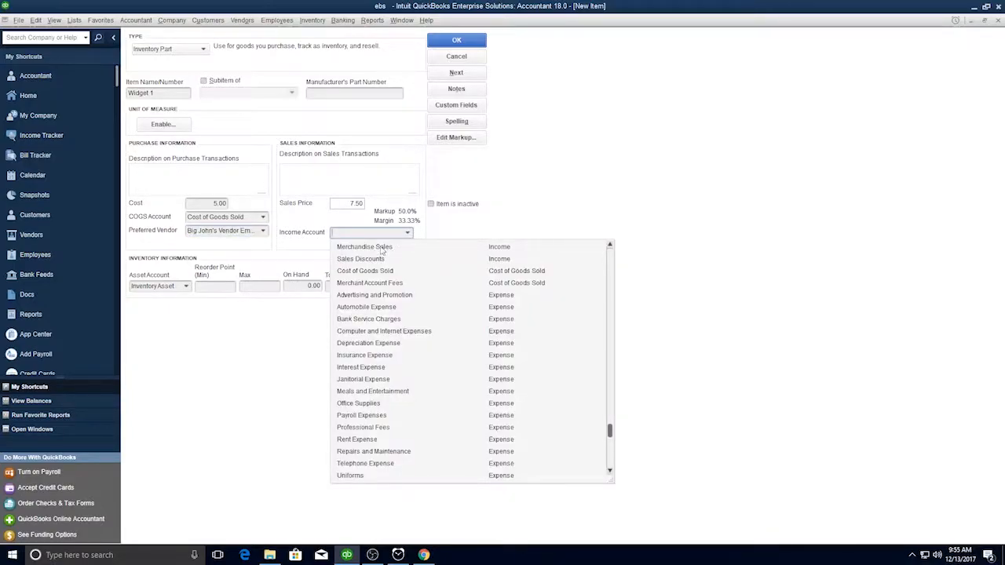
pyautogui.click(363, 249)
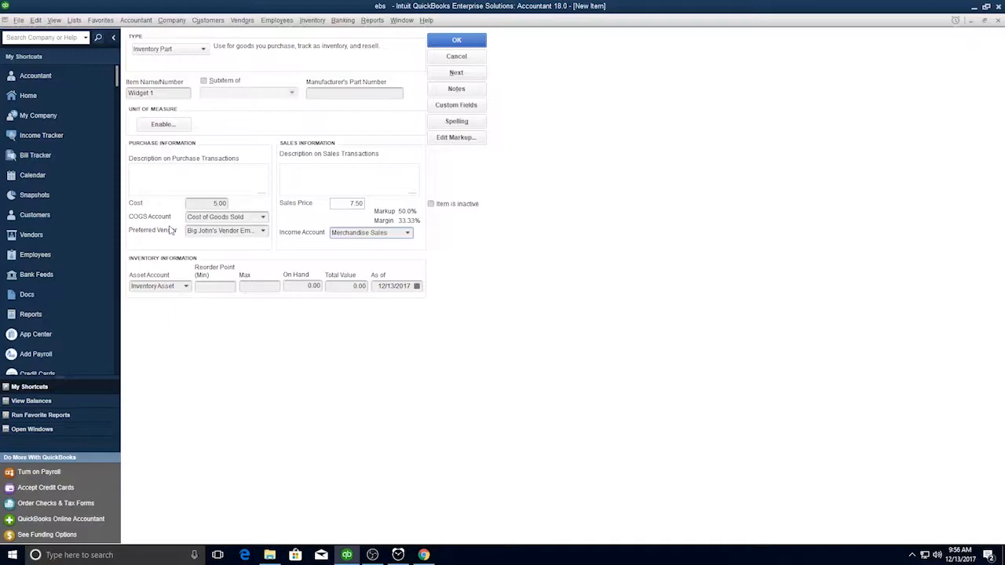
pyautogui.click(209, 288)
pyautogui.click(262, 287)
pyautogui.write('50')
pyautogui.click(303, 287)
# Step: Examine the custom field setup for Widget 1 and close it without defining any fields
pyautogui.click(456, 105)
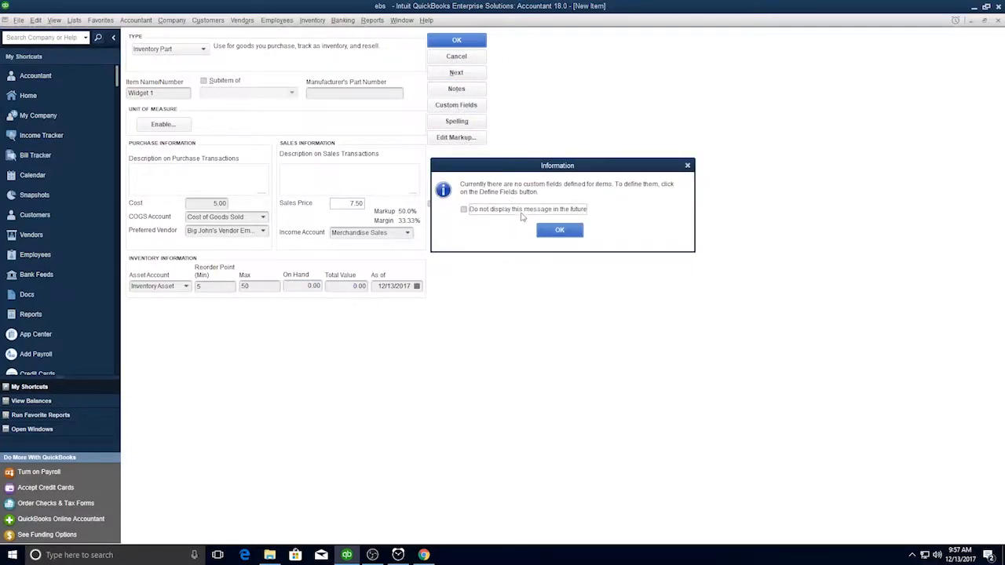
pyautogui.click(559, 229)
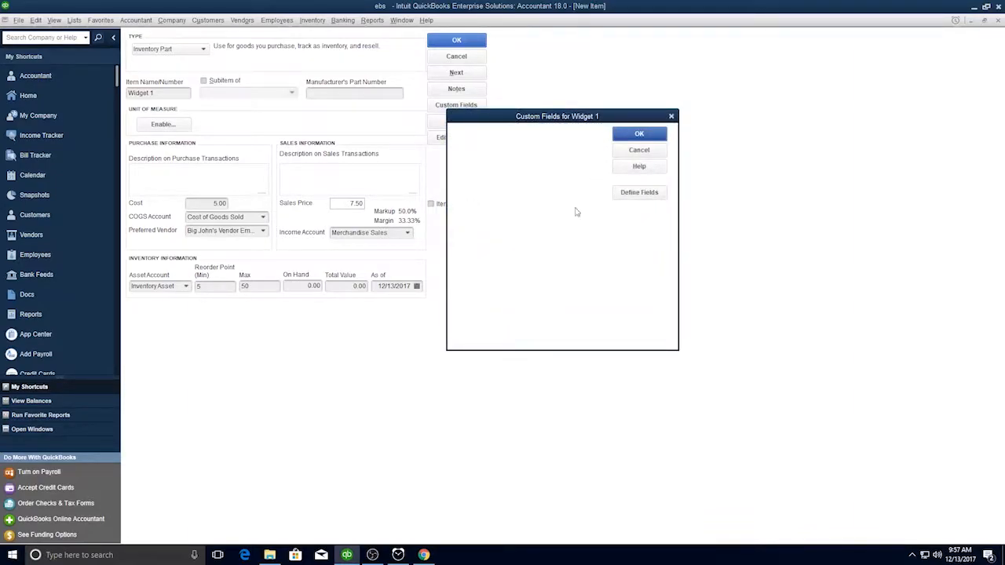
pyautogui.click(639, 193)
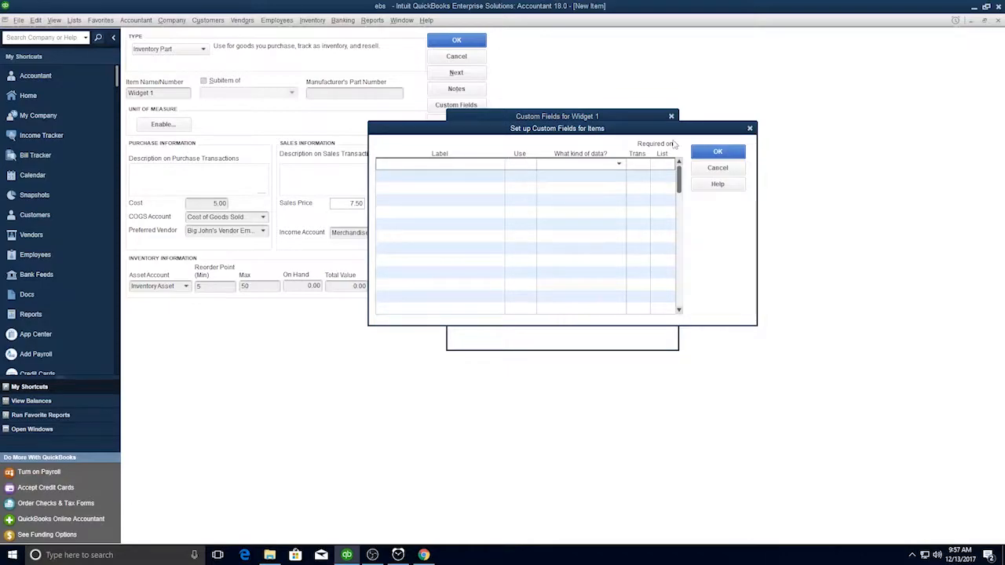
pyautogui.click(721, 155)
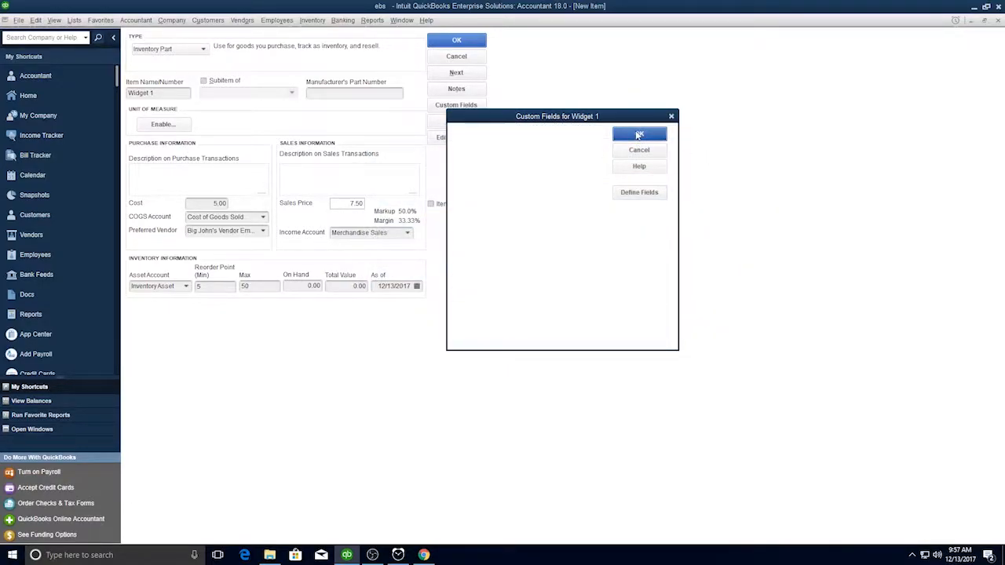
pyautogui.click(639, 135)
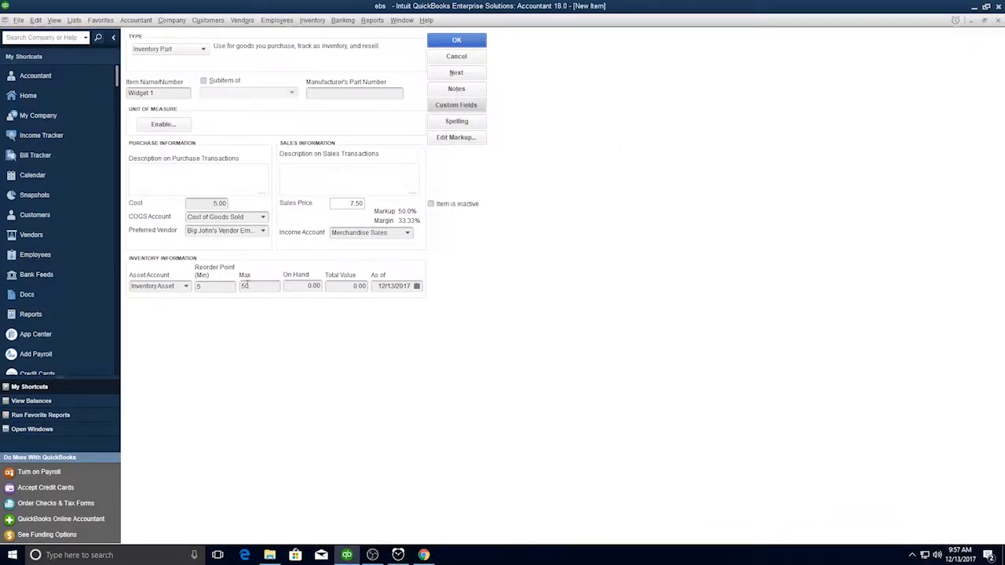
# Step: Save Widget 1 and start a new Inventory Part item named Widget 2
pyautogui.click(449, 42)
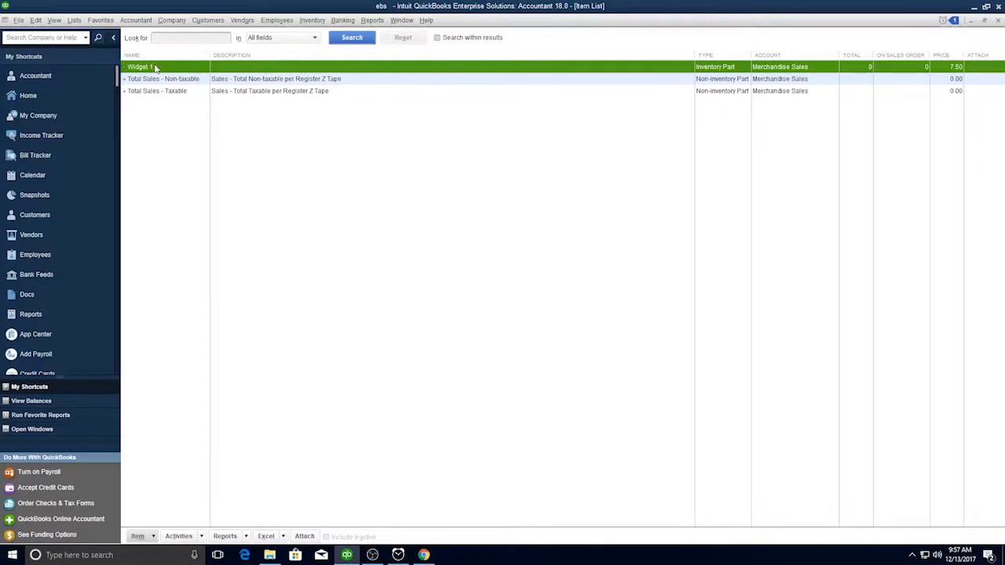
pyautogui.rightClick(187, 124)
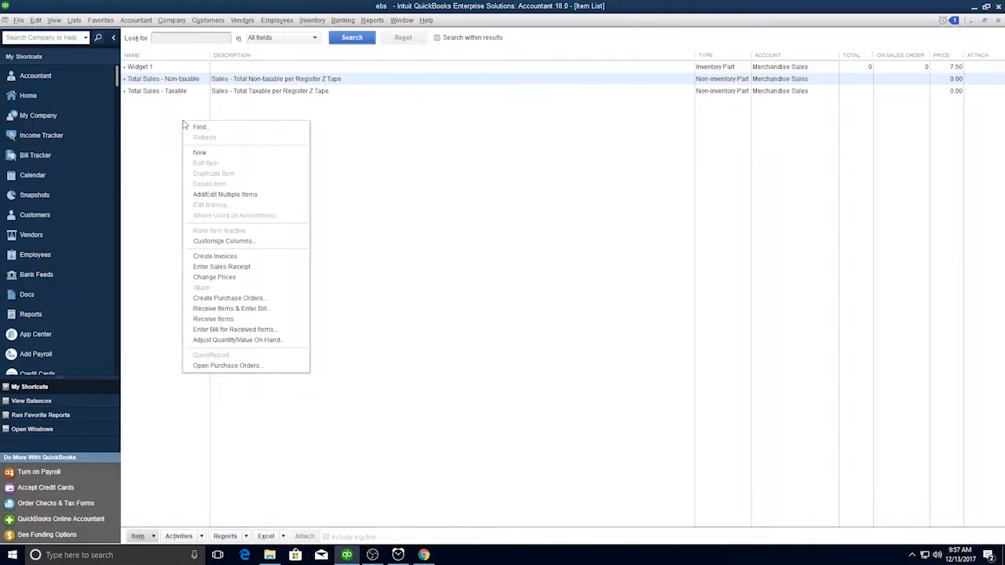
pyautogui.click(200, 153)
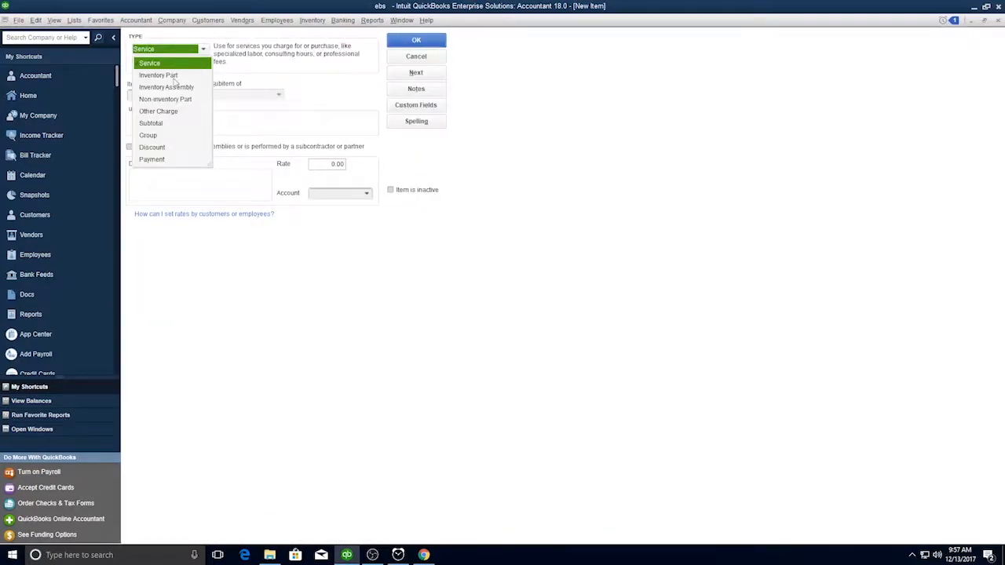
pyautogui.click(162, 75)
pyautogui.click(152, 93)
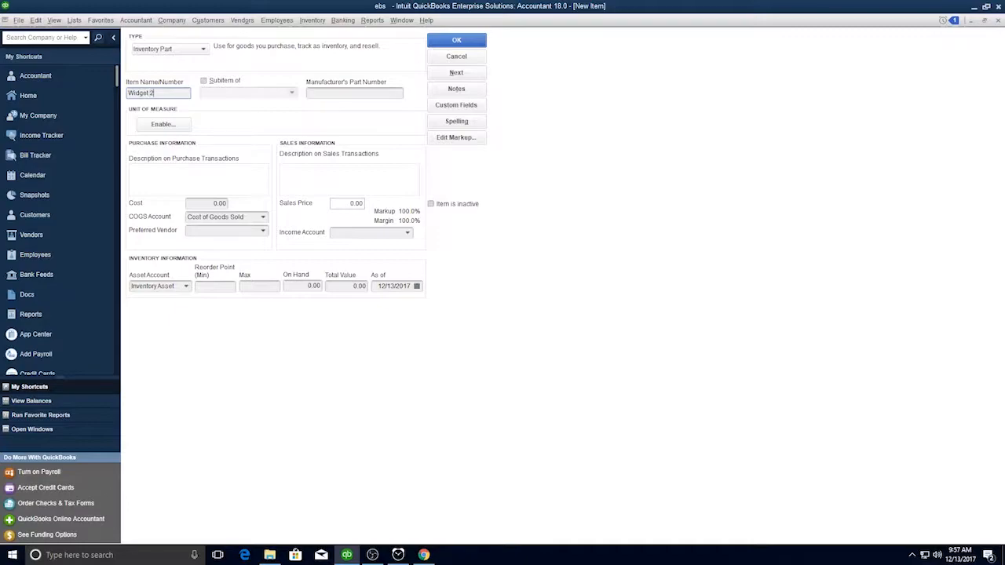
pyautogui.click(341, 97)
# Step: Set Widget 2's cost to 15.00 and its sales price to 25.00
pyautogui.click(212, 203)
pyautogui.write('15.00')
pyautogui.press('Tab')
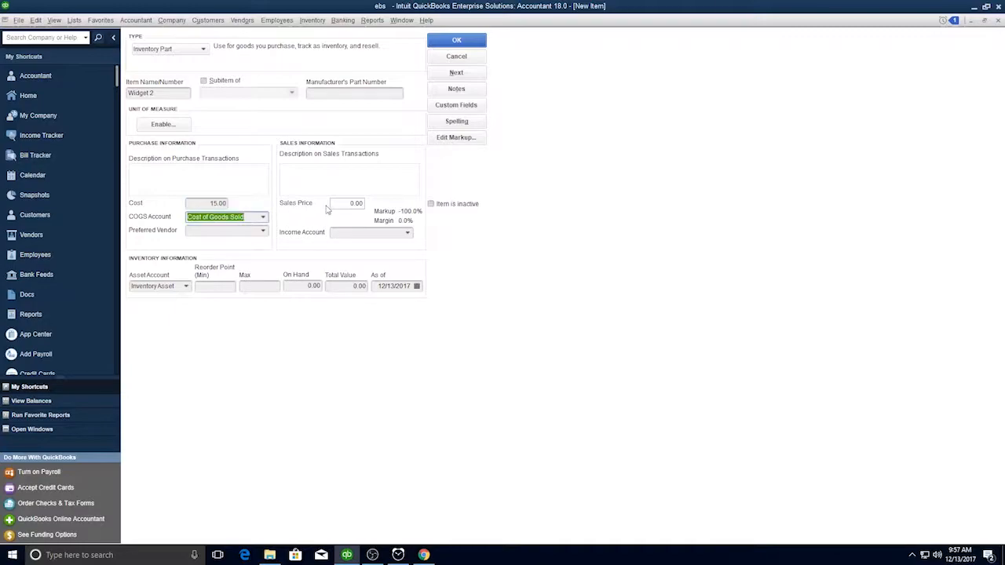
pyautogui.click(353, 203)
pyautogui.write('25.')
# Step: Assign Big John's Vendor Emporium as Widget 2's preferred vendor and Merchandise Sales as its income account, and save the item
pyautogui.click(247, 229)
pyautogui.click(263, 232)
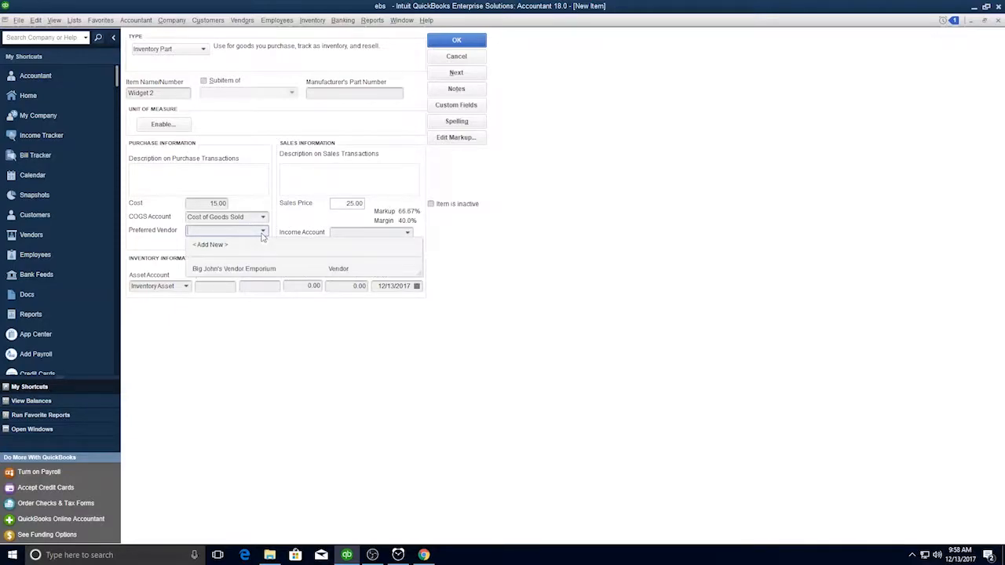
pyautogui.click(237, 270)
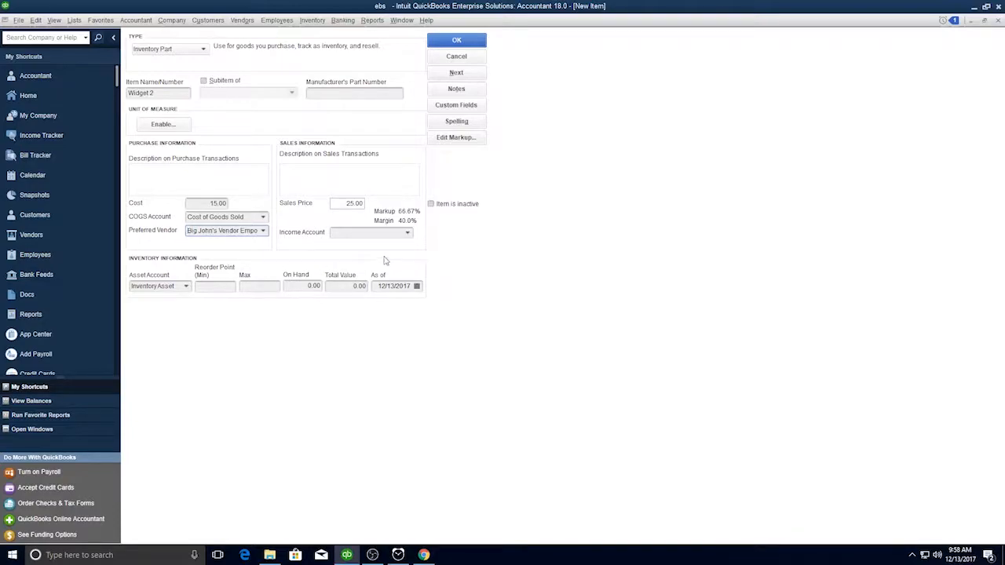
pyautogui.click(406, 233)
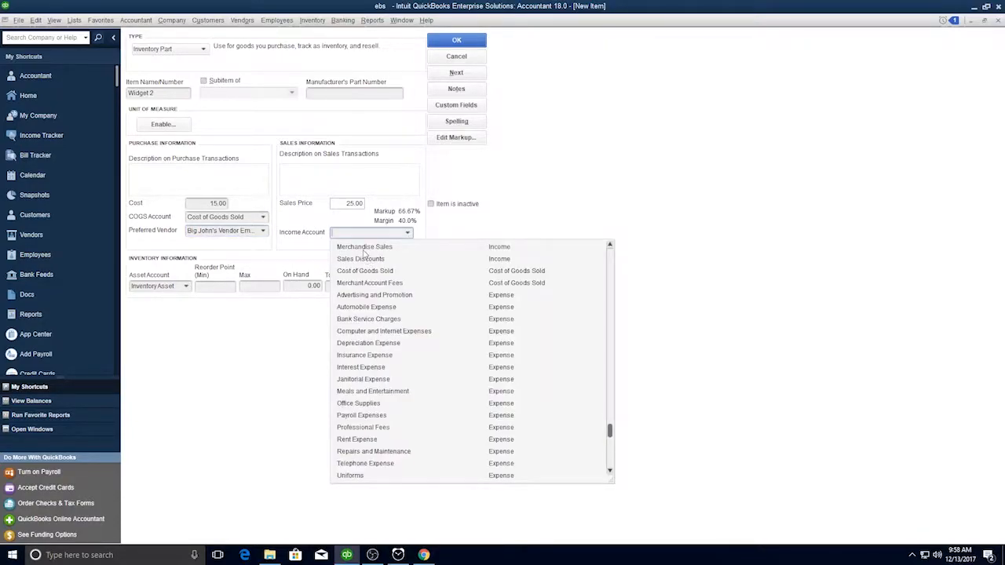
pyautogui.click(365, 248)
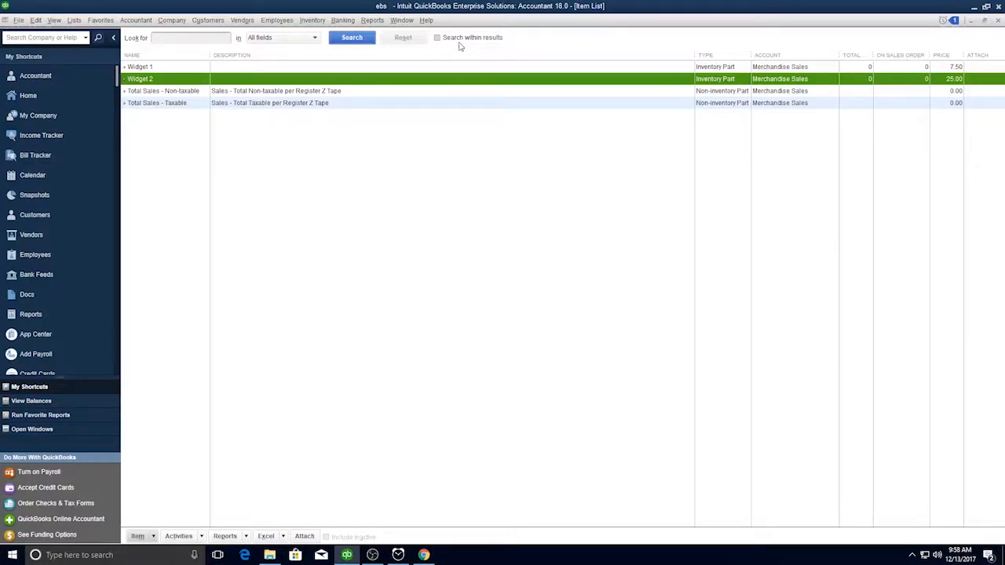
# Step: Customize the item list's columns by removing On Sales Order from the chosen columns
pyautogui.moveTo(873, 57)
pyautogui.mouseDown()
pyautogui.moveTo(899, 56)
pyautogui.moveTo(870, 56)
pyautogui.mouseUp()
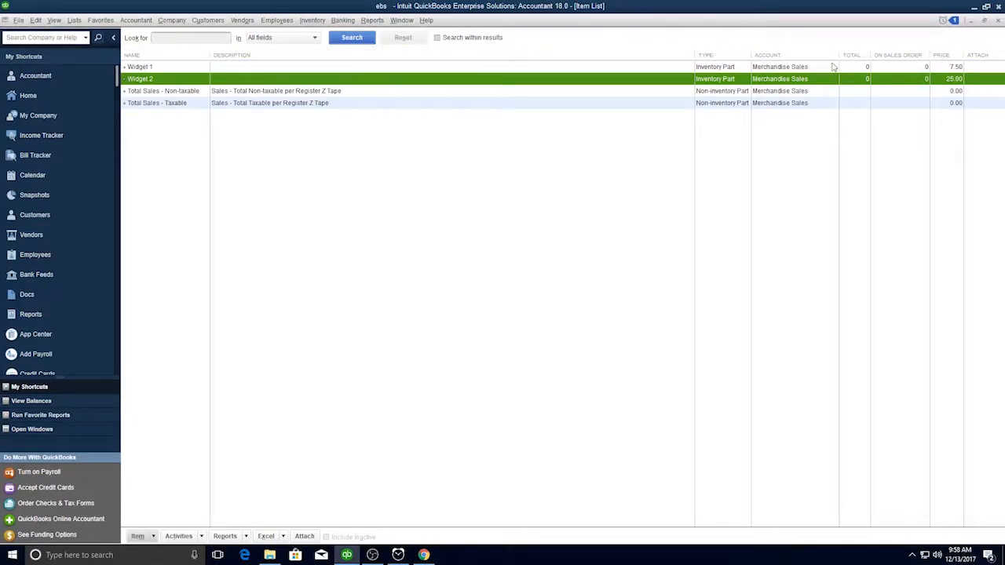
pyautogui.rightClick(594, 176)
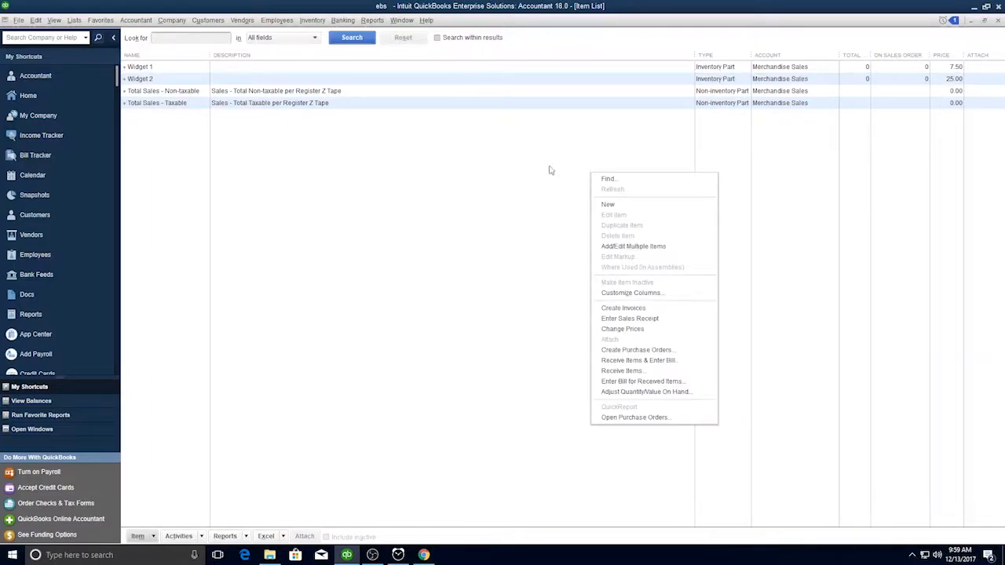
pyautogui.click(618, 293)
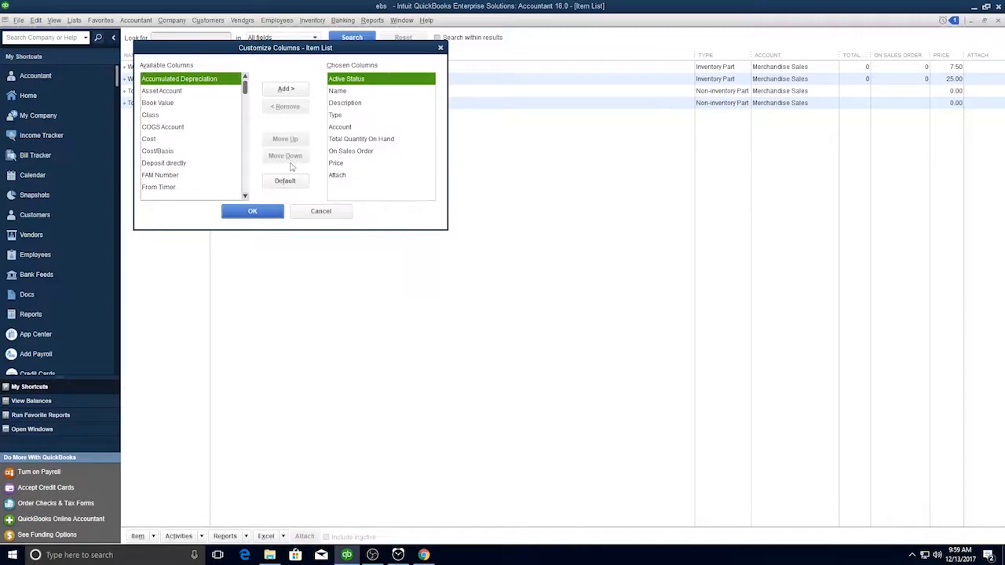
pyautogui.moveTo(283, 54); pyautogui.dragTo(561, 167)
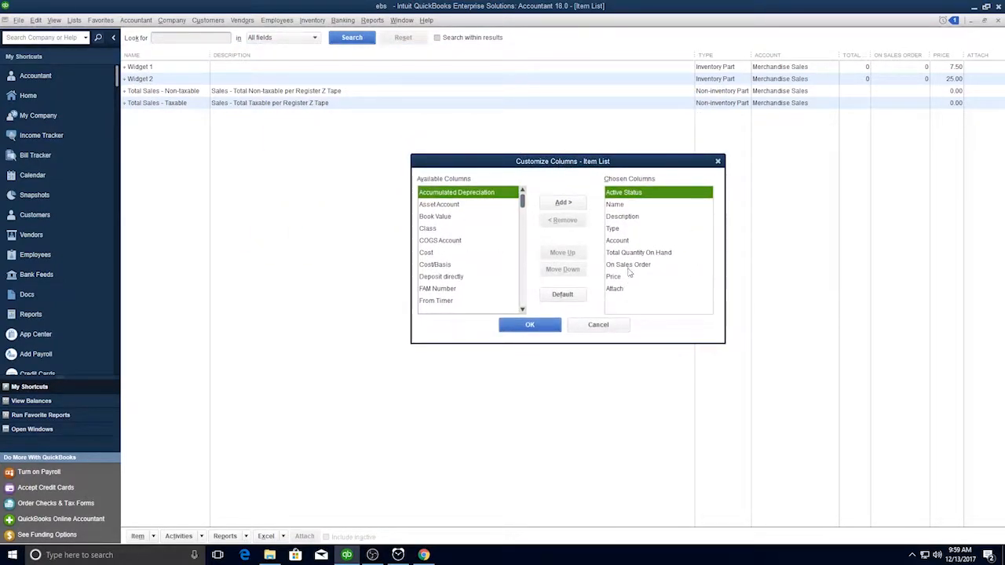
pyautogui.click(628, 265)
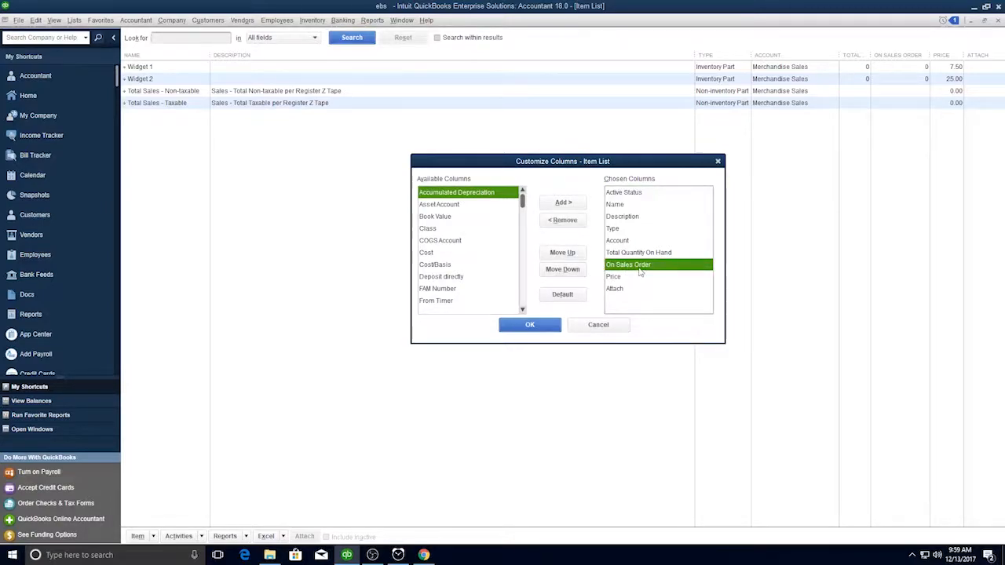
pyautogui.click(564, 221)
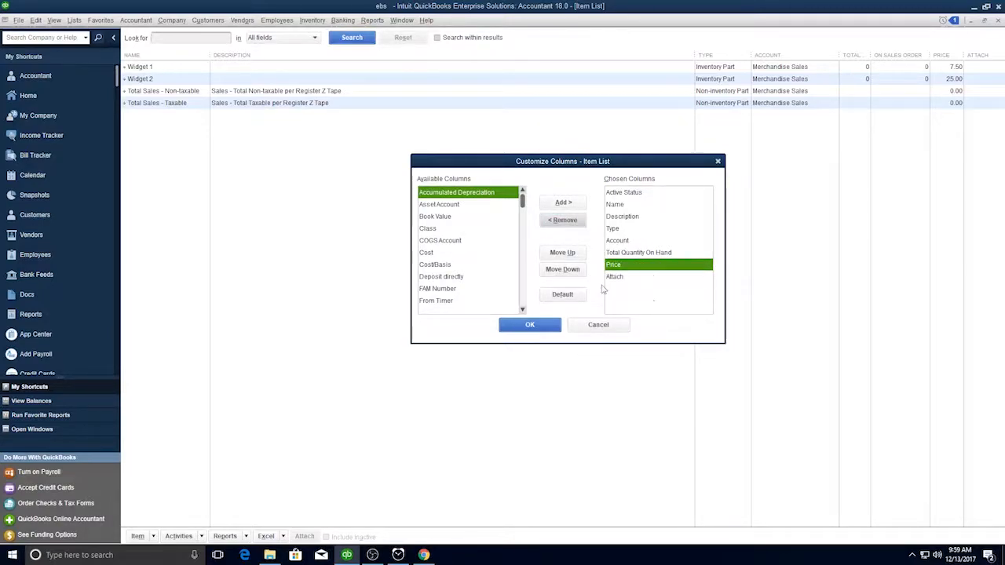
# Step: Add the MPN column to the item list's chosen columns
pyautogui.click(453, 242)
pyautogui.scroll(-2, 455, 247)
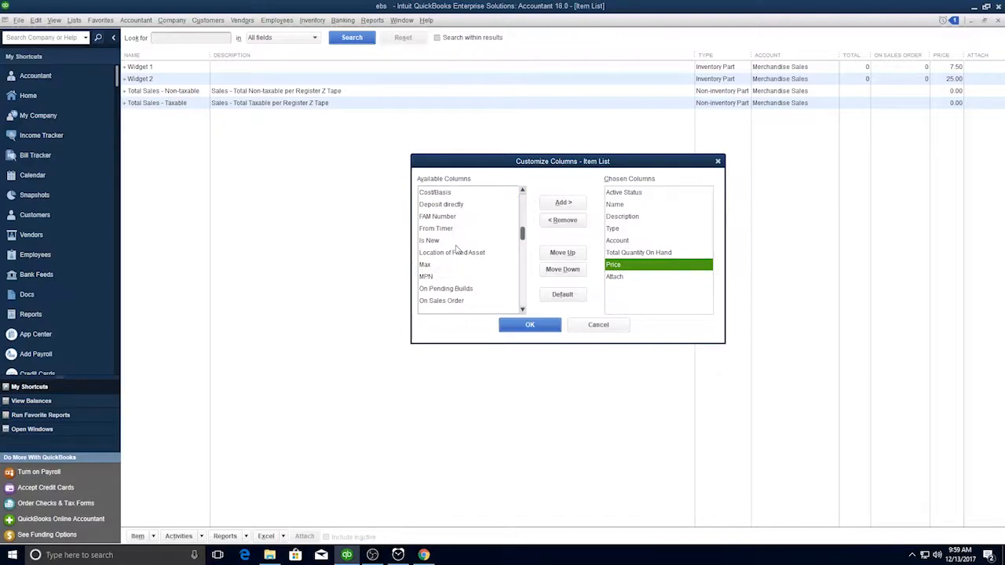
pyautogui.scroll(-1, 456, 248)
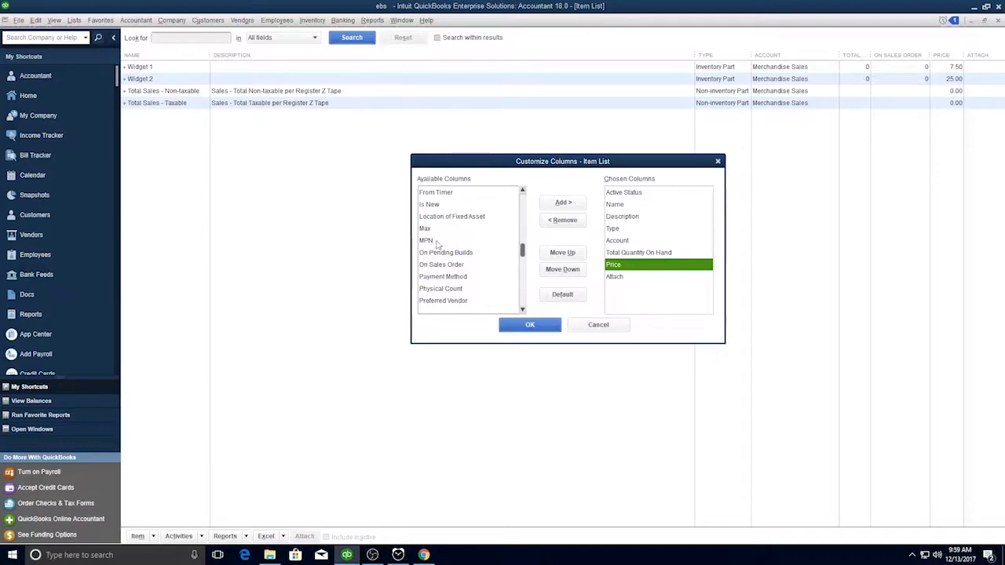
pyautogui.click(437, 241)
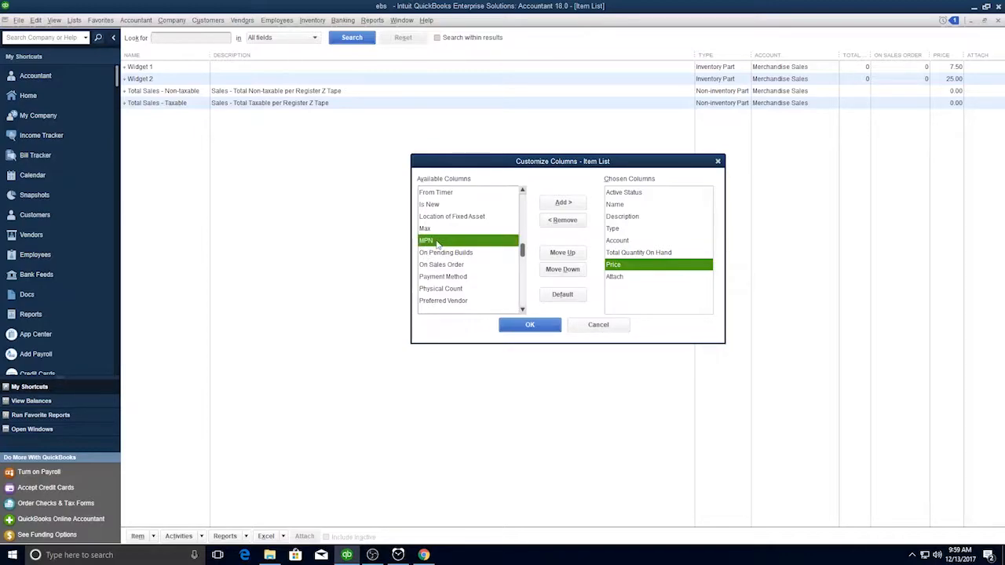
pyautogui.click(562, 205)
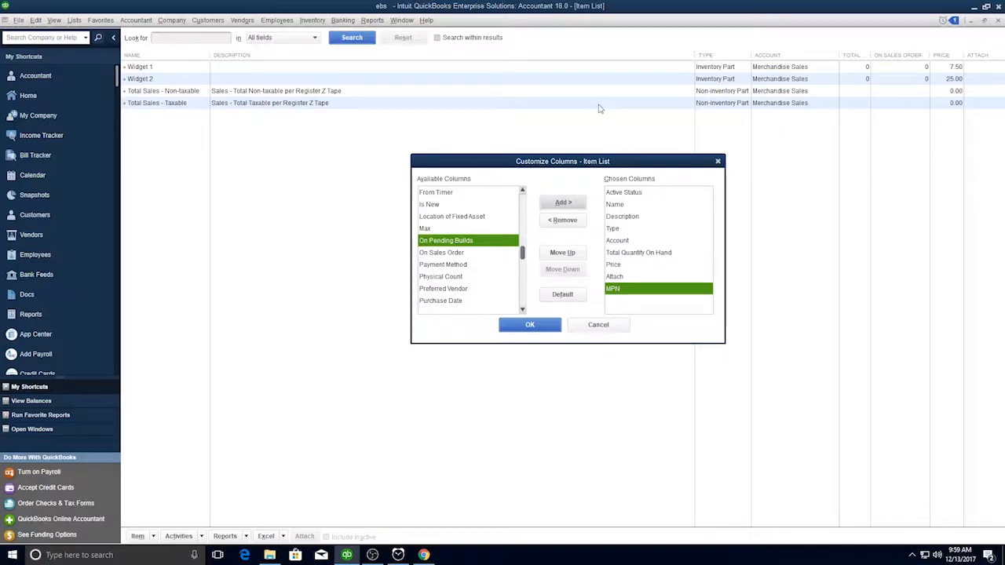
# Step: Move the MPN column directly after Description in the column order and apply the column customization
pyautogui.click(570, 255)
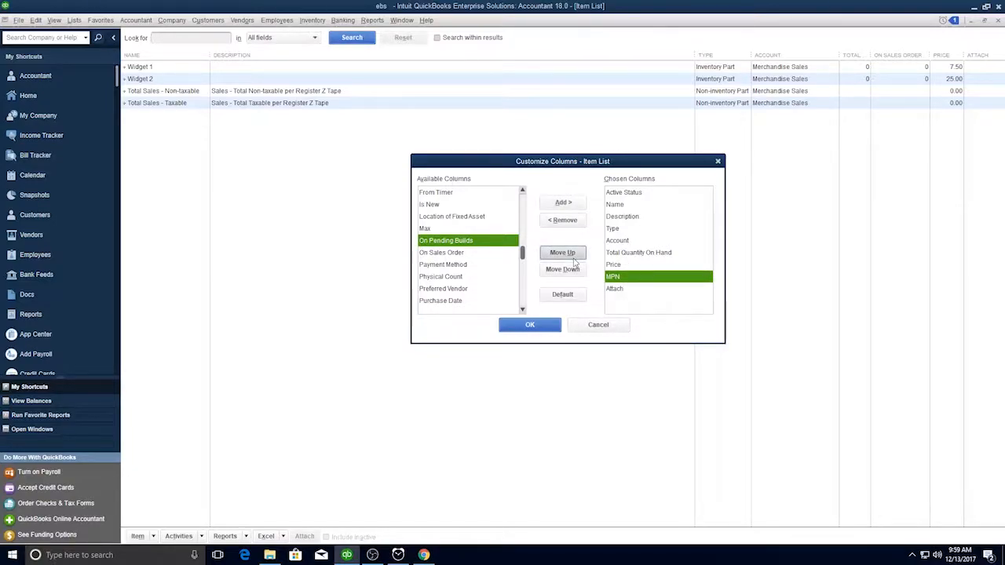
pyautogui.click(570, 254)
pyautogui.click(570, 253)
pyautogui.click(570, 254)
pyautogui.click(570, 254)
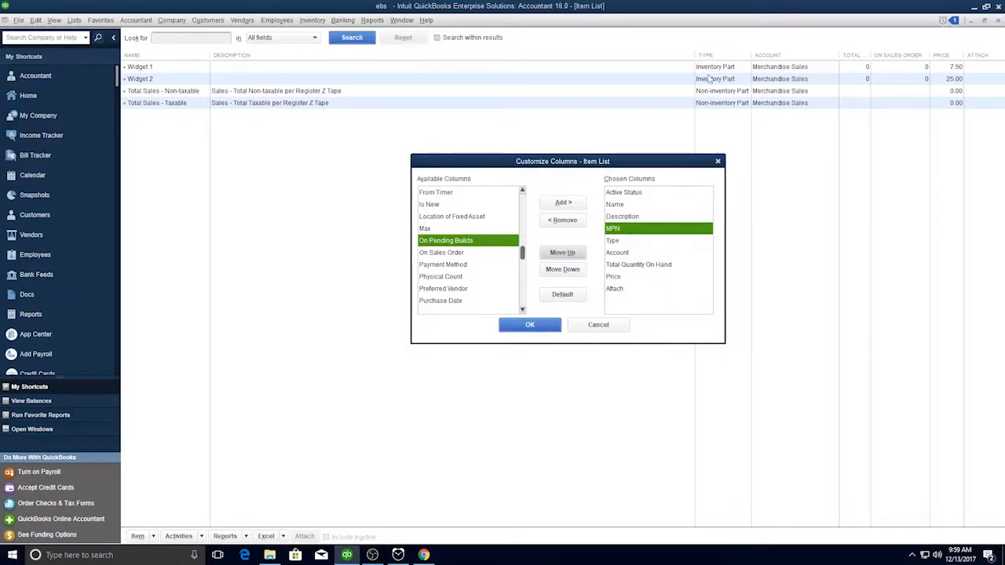
pyautogui.click(523, 330)
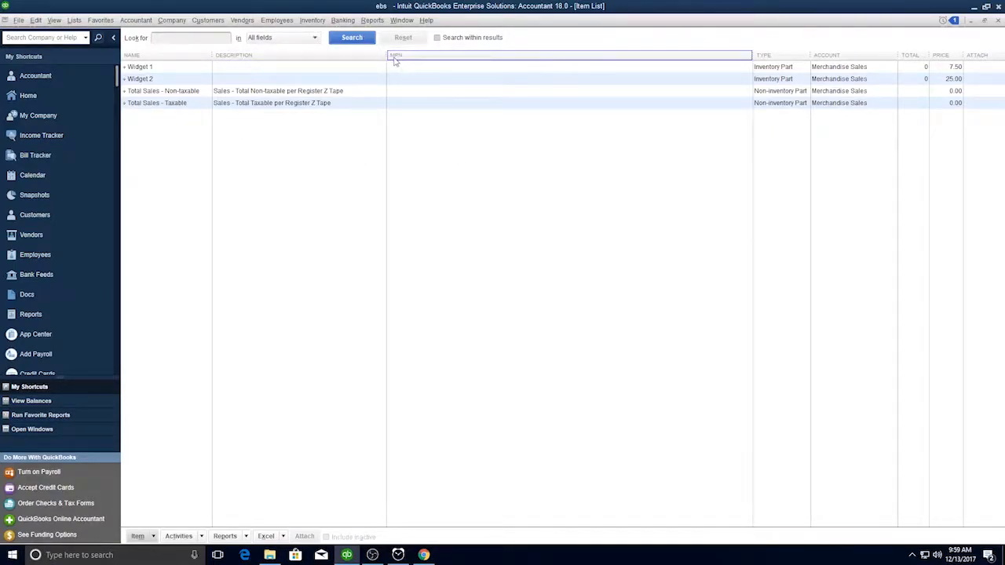
# Step: Widen the Description column slightly, narrow the MPN column, and close the item list
pyautogui.moveTo(387, 55); pyautogui.dragTo(352, 54)
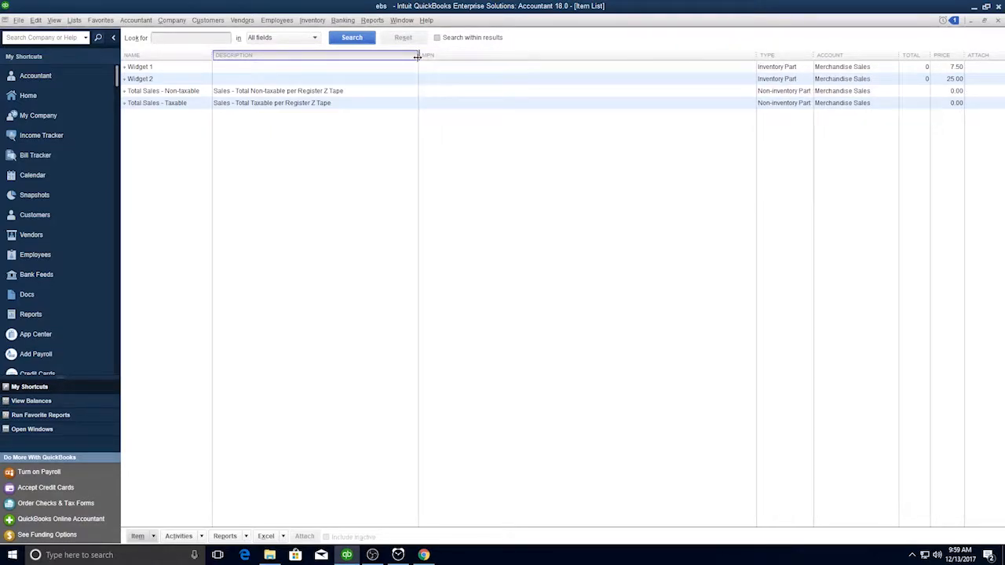
pyautogui.moveTo(754, 54); pyautogui.dragTo(464, 67)
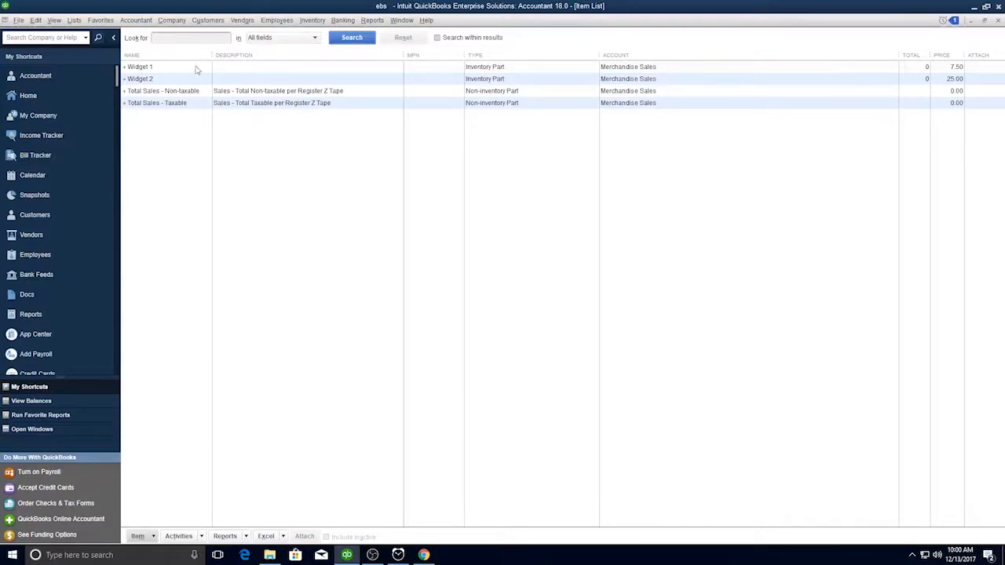
pyautogui.press('Escape')
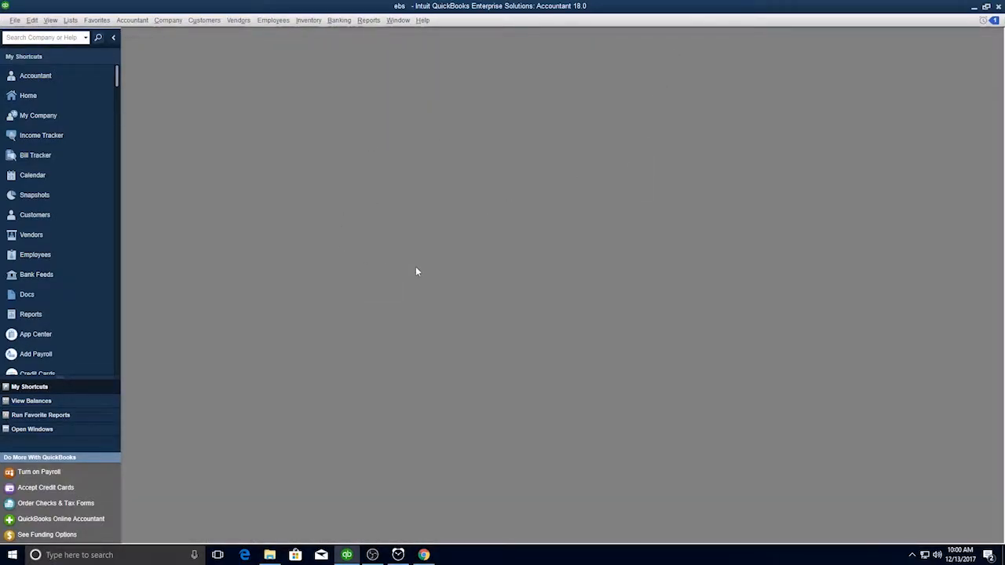
# Step: Open a new vendor bill from the home page and maximize its window
pyautogui.click(28, 97)
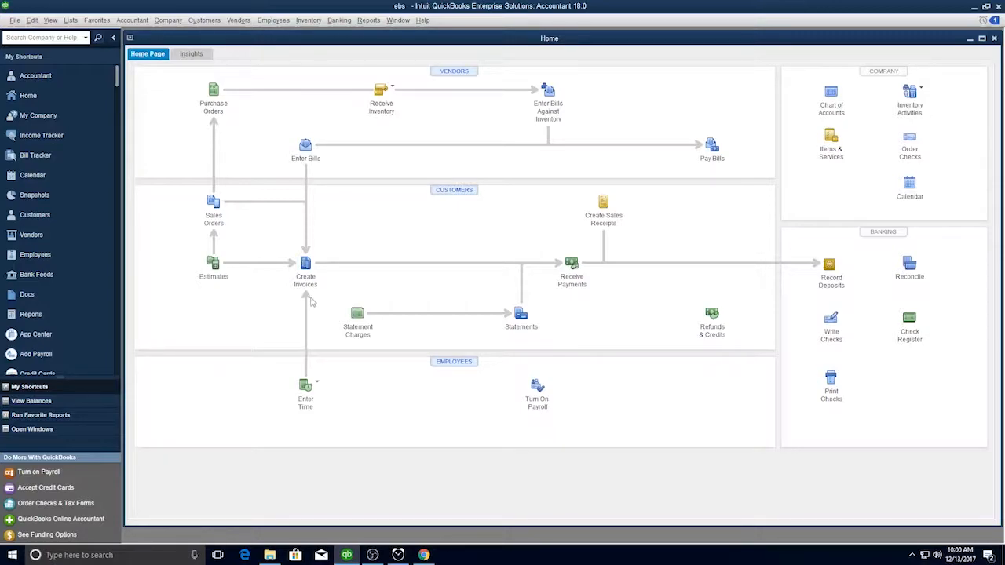
pyautogui.click(306, 146)
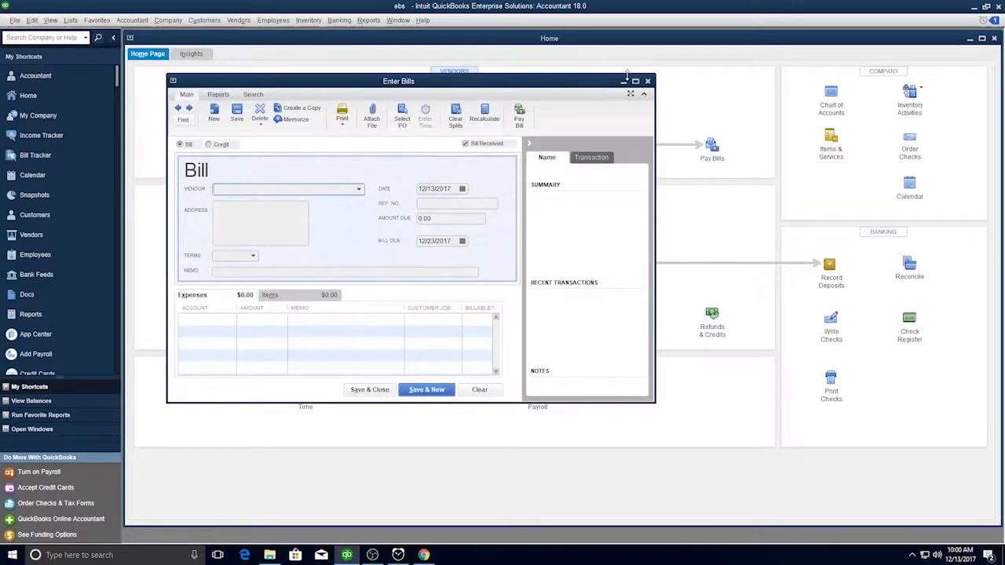
pyautogui.click(634, 81)
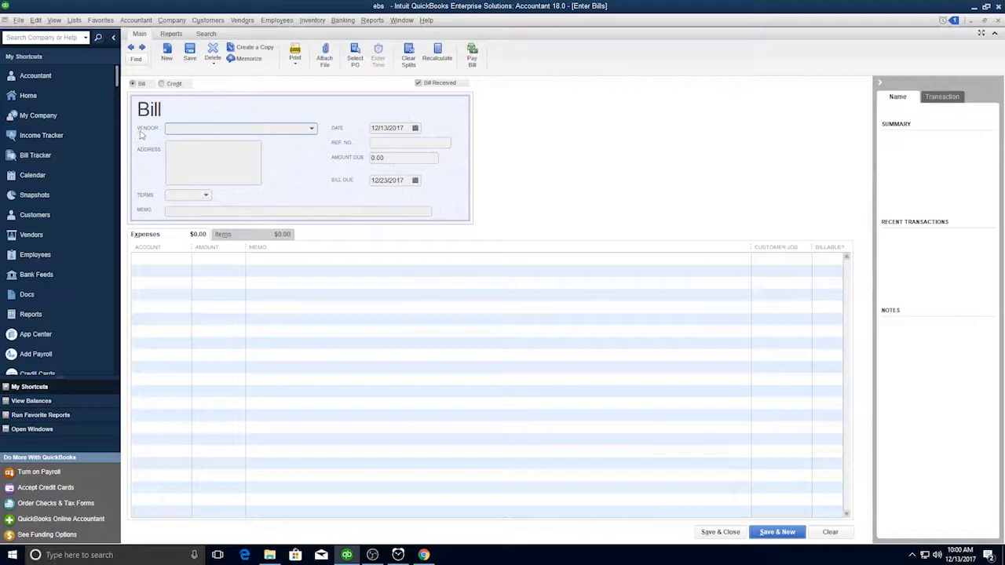
# Step: Select Big John's Vendor Emporium as the bill's vendor and enter 1258965 as the reference number
pyautogui.click(311, 129)
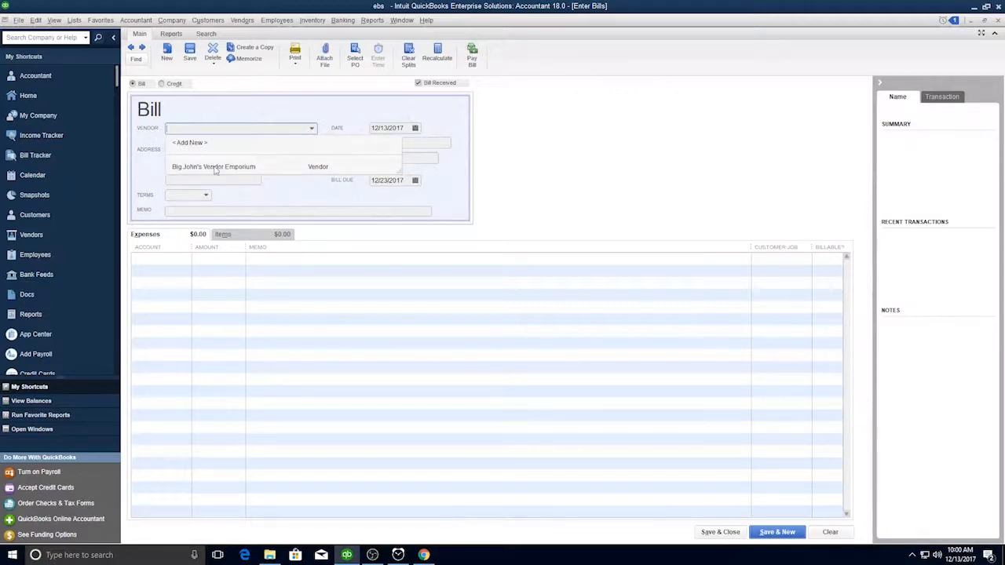
pyautogui.click(217, 166)
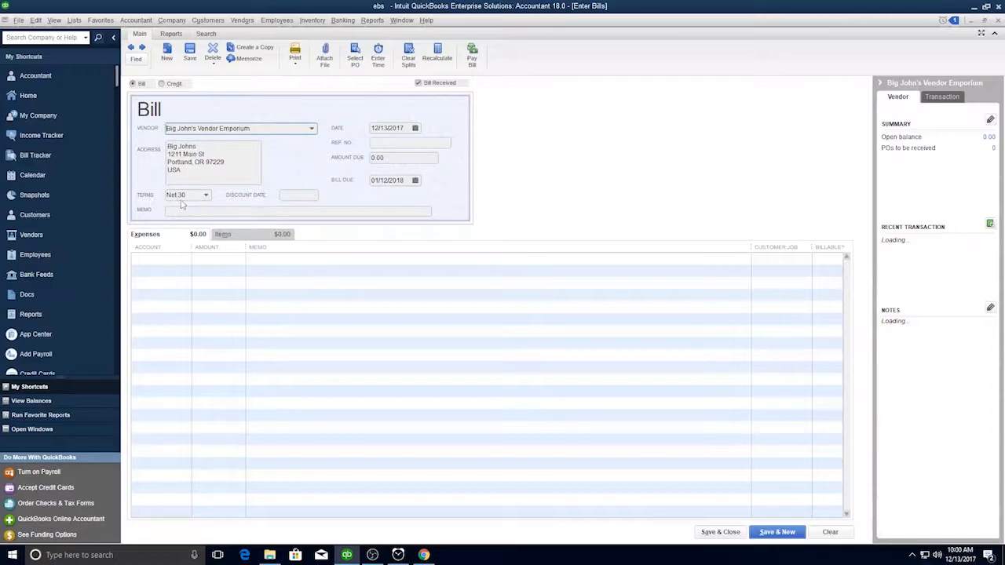
pyautogui.click(391, 143)
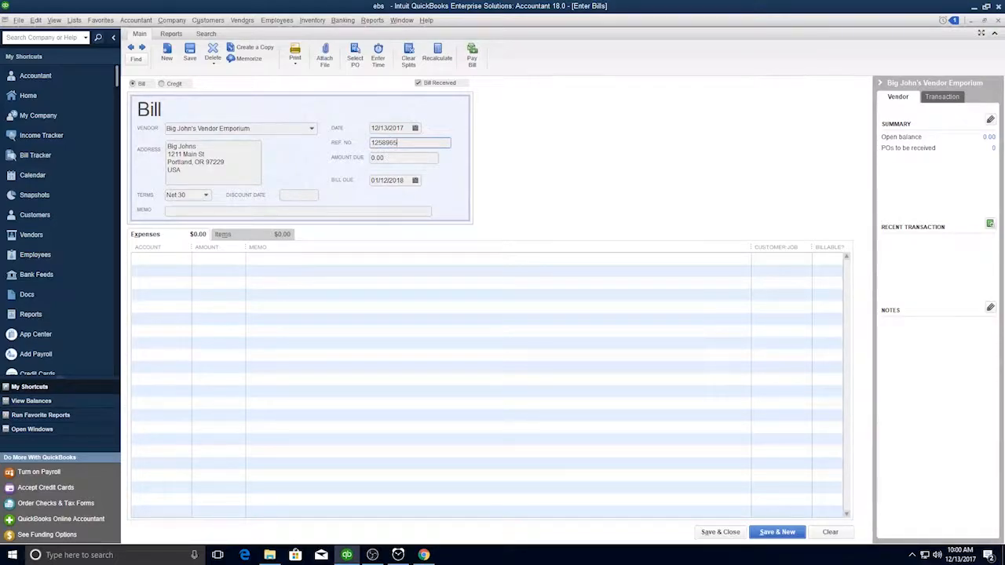
pyautogui.click(390, 158)
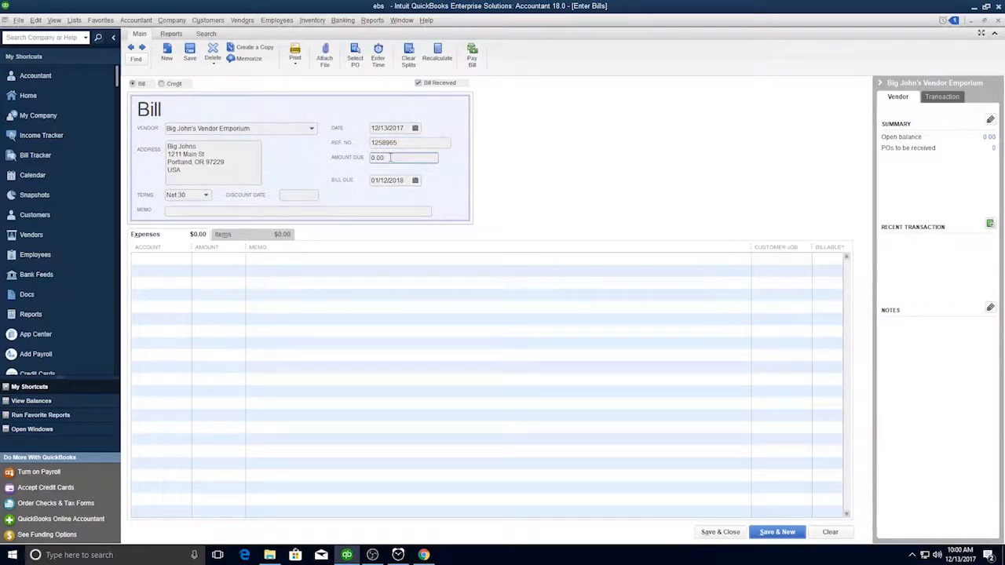